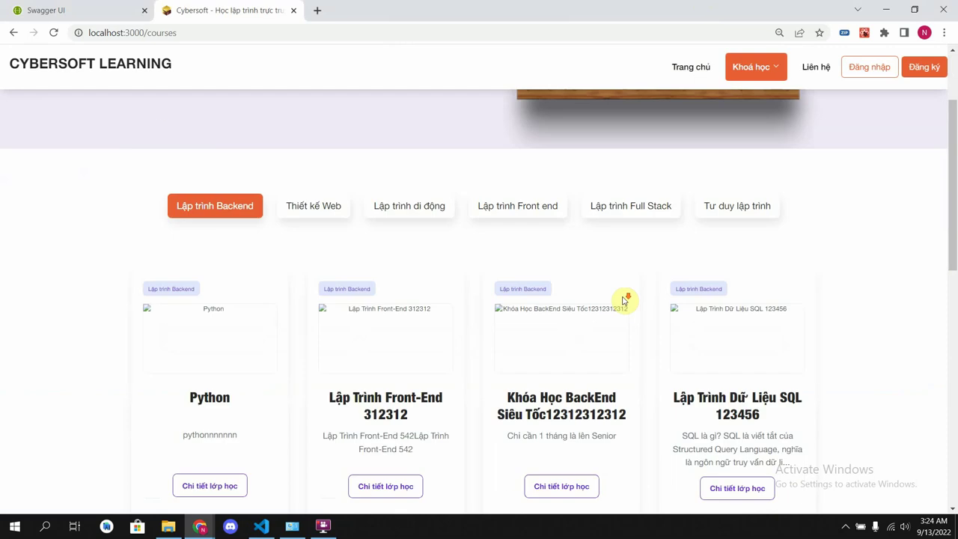
scroll(624, 301, "down", 6)
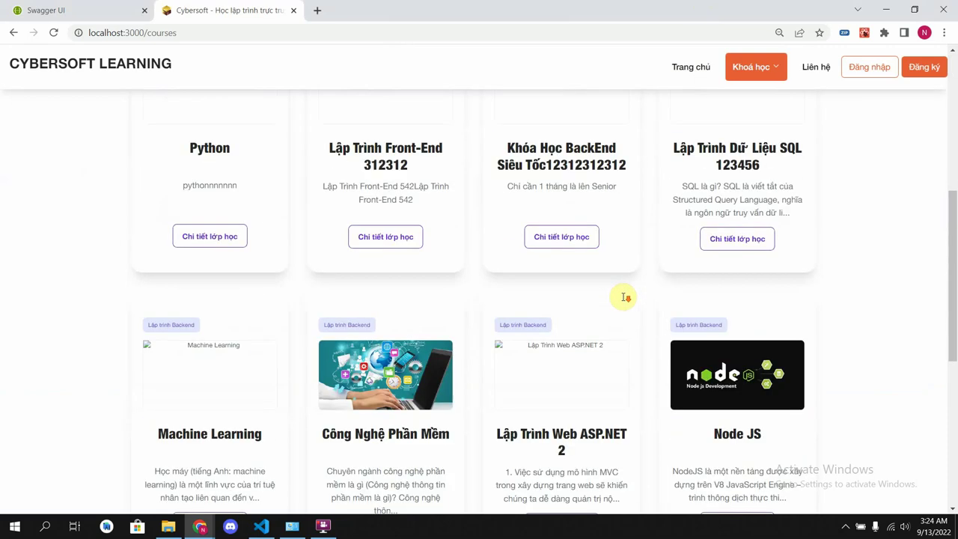
- Scroll the courses page, then go back to the homepage via the CYBERSOFT LEARNING logo
left_click(90, 59)
scroll(501, 307, "down", 5)
scroll(508, 329, "down", 10)
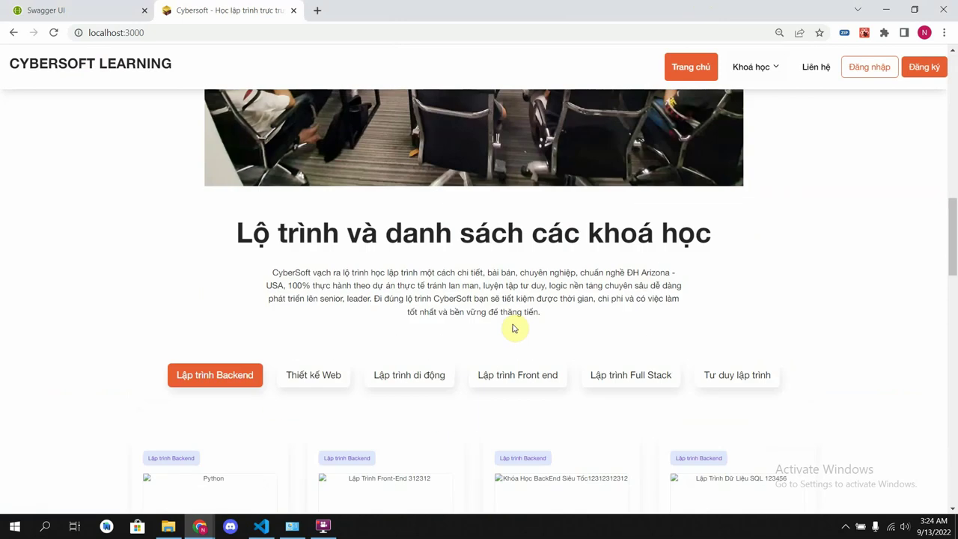
scroll(513, 323, "down", 5)
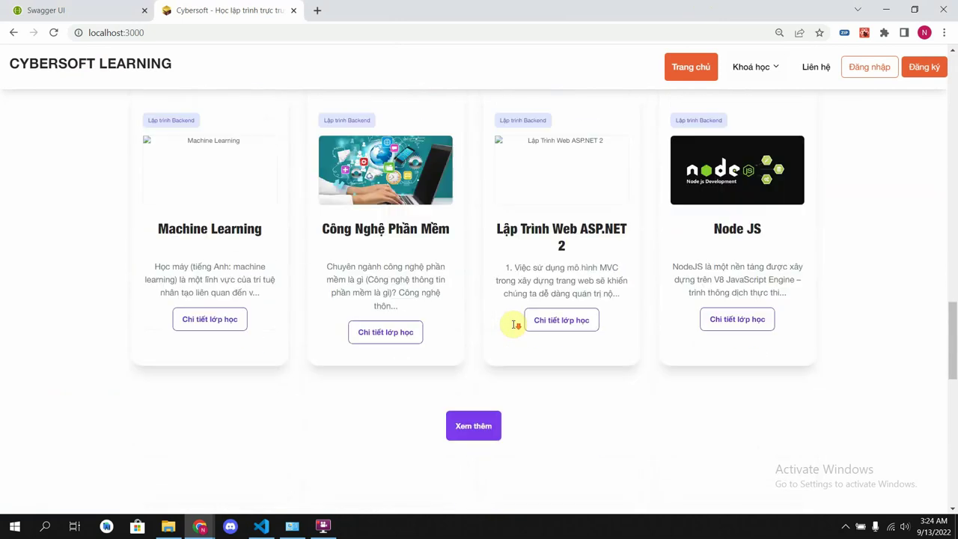
scroll(513, 327, "up", 5)
left_click(319, 125)
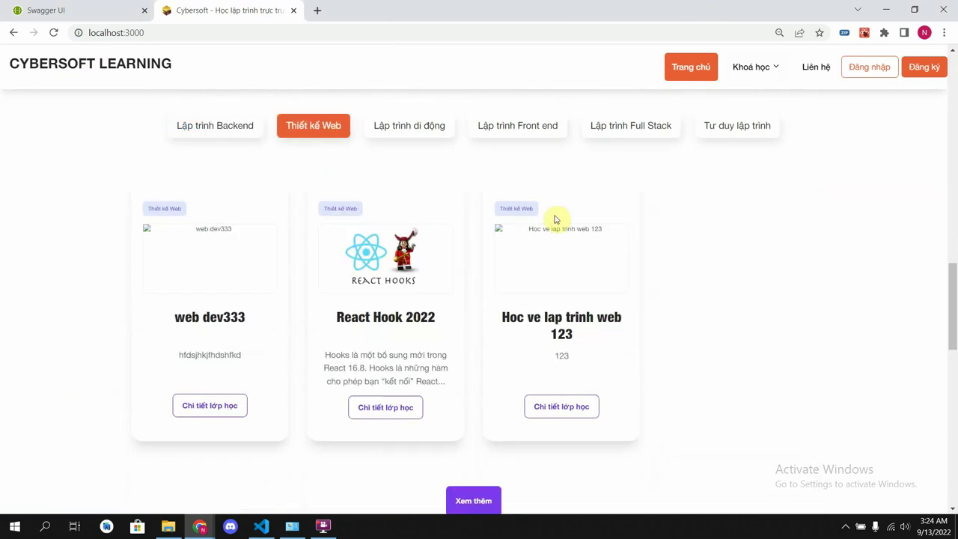
left_click(453, 127)
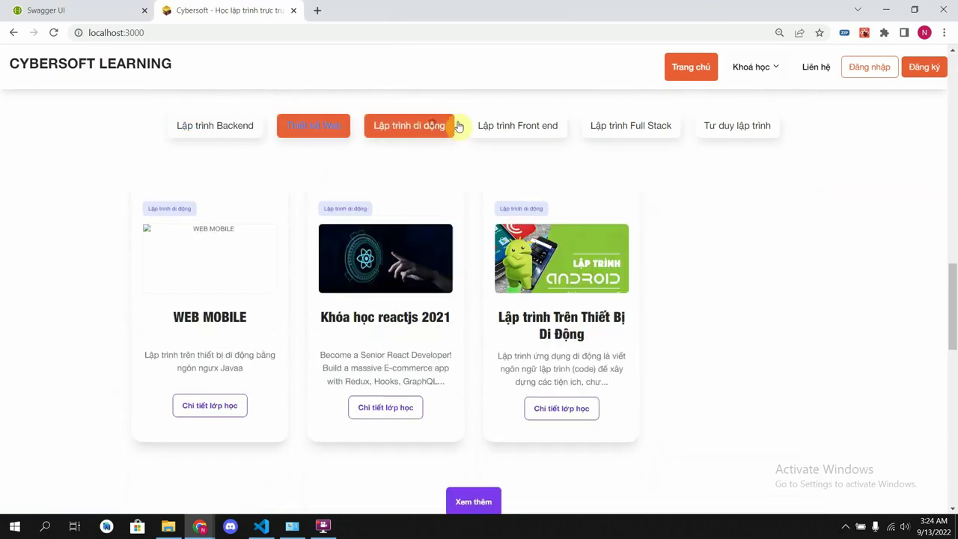
left_click(536, 127)
left_click(622, 129)
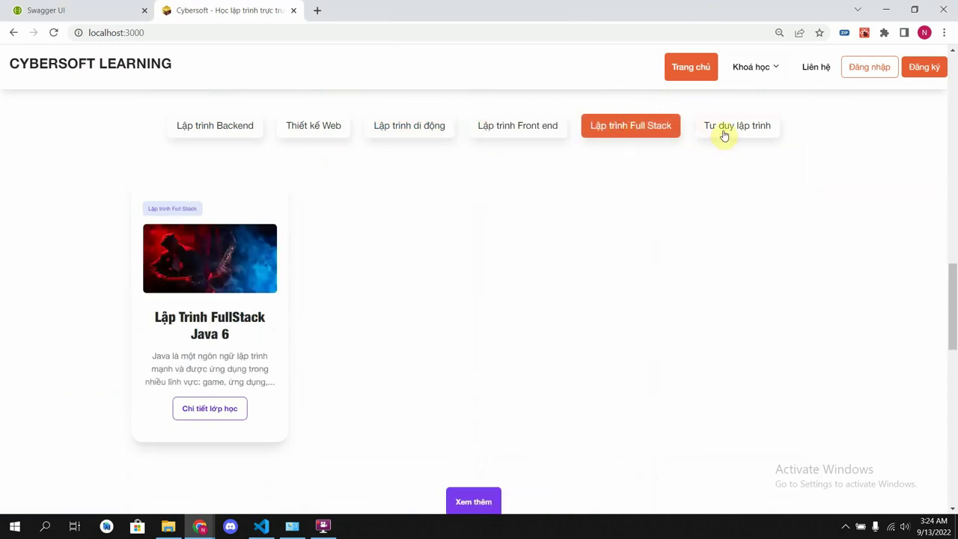
left_click(724, 133)
scroll(524, 259, "down", 6)
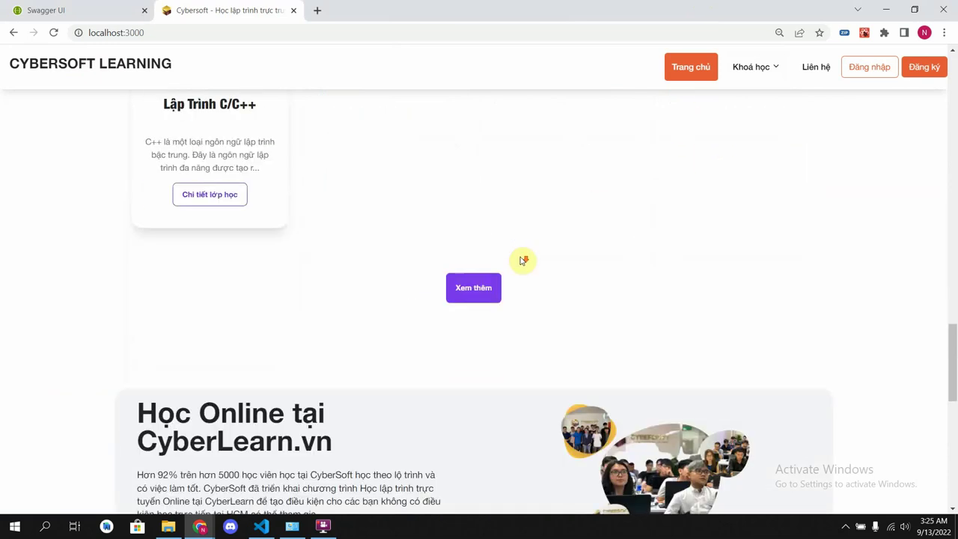
scroll(154, 265, "down", 3)
scroll(272, 290, "down", 3)
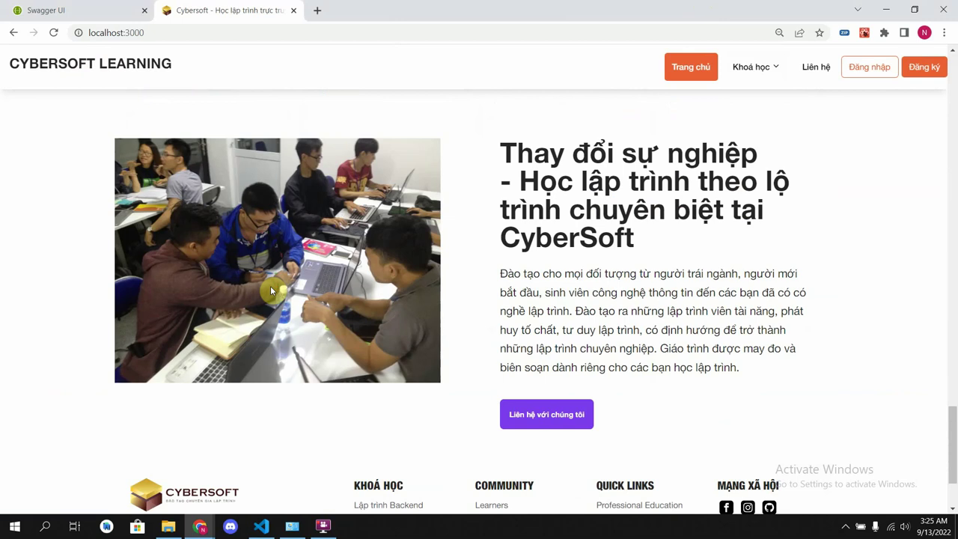
scroll(273, 290, "down", 2)
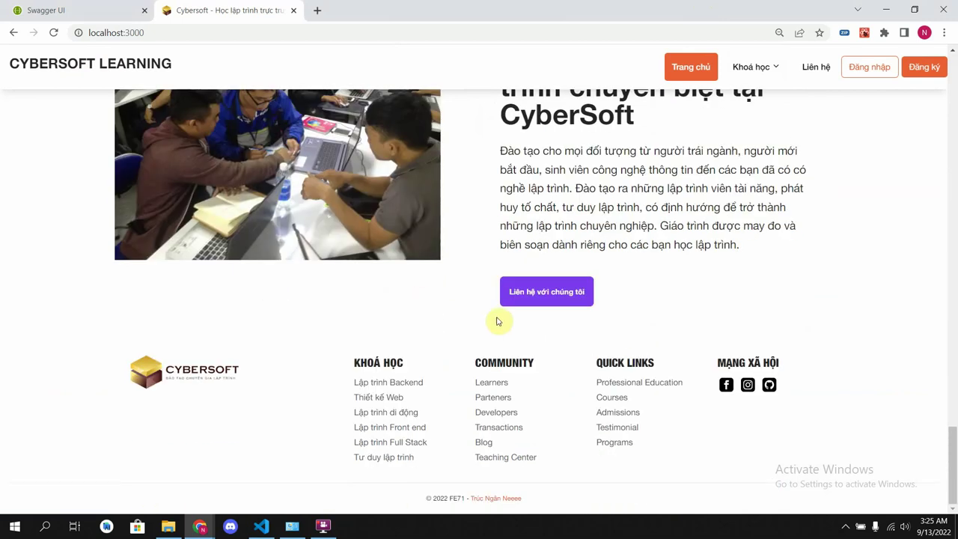
left_click(534, 293)
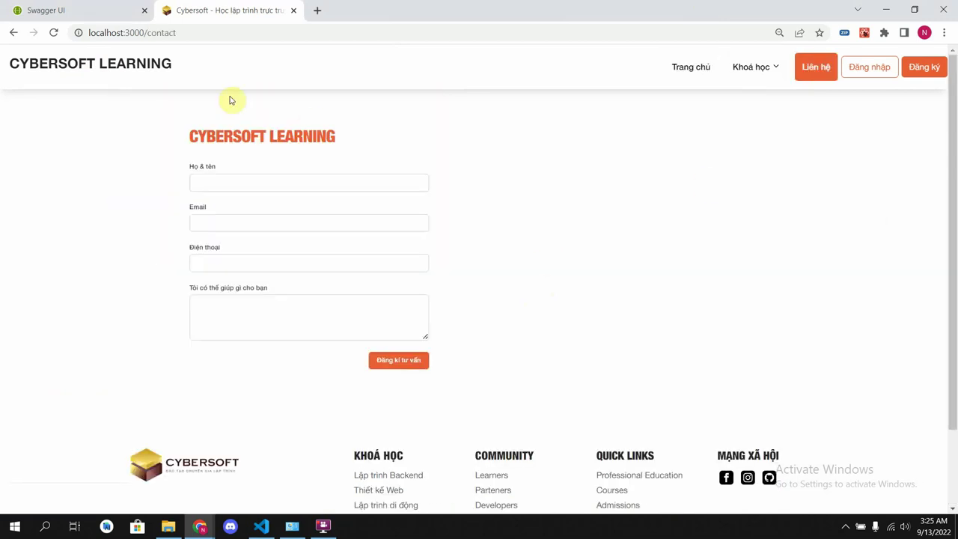
left_click(151, 64)
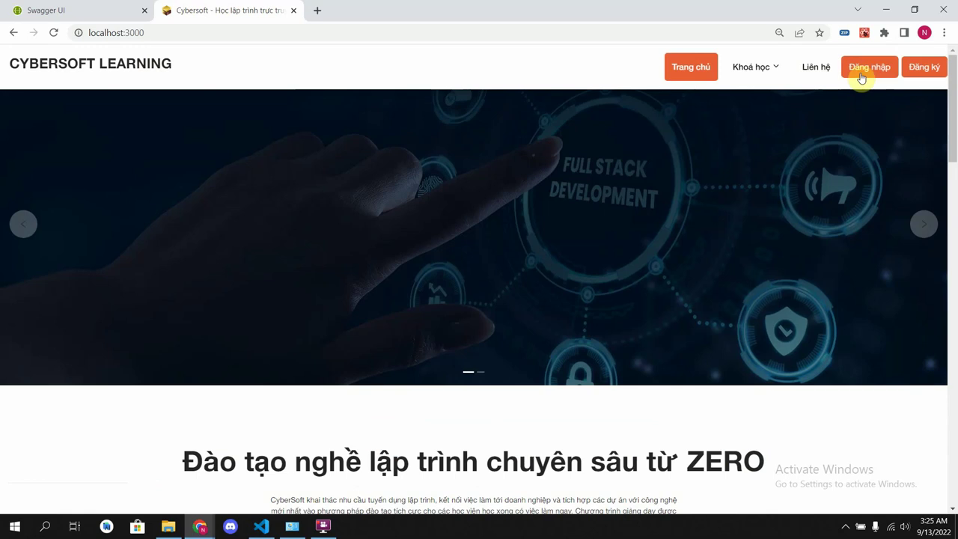
scroll(730, 280, "down", 7)
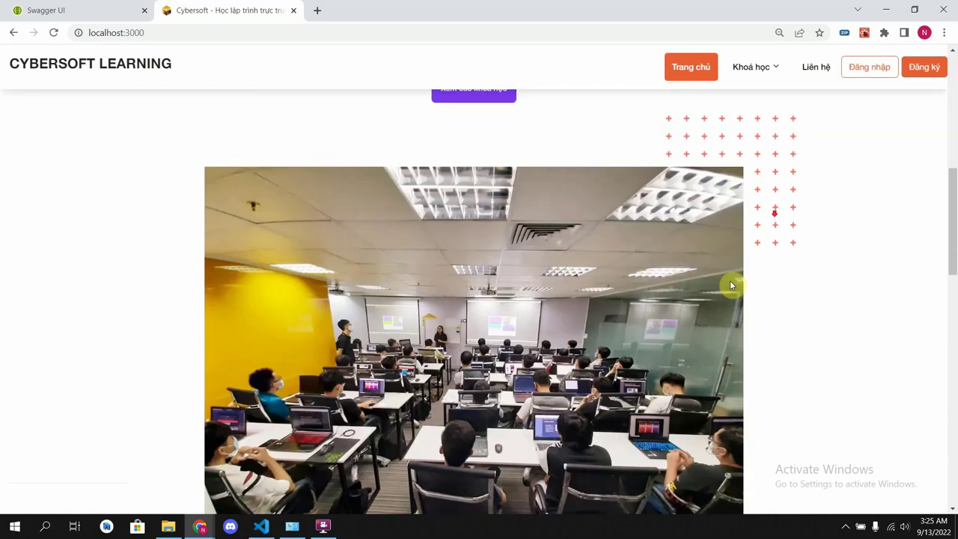
- Browse the Backend, Thiết kế Web, di động, Front end, Full Stack and Tư duy lập trình categories
left_click(756, 67)
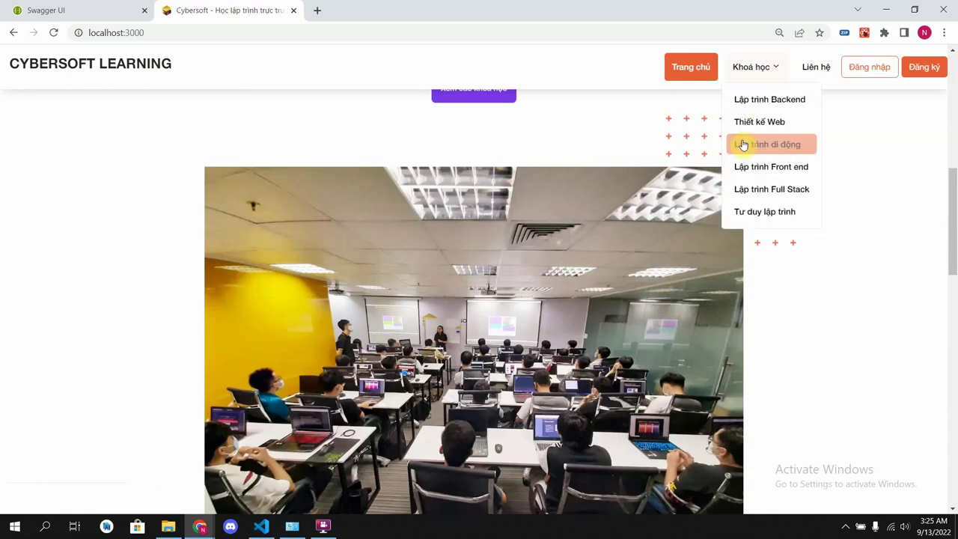
left_click(758, 101)
scroll(618, 237, "down", 5)
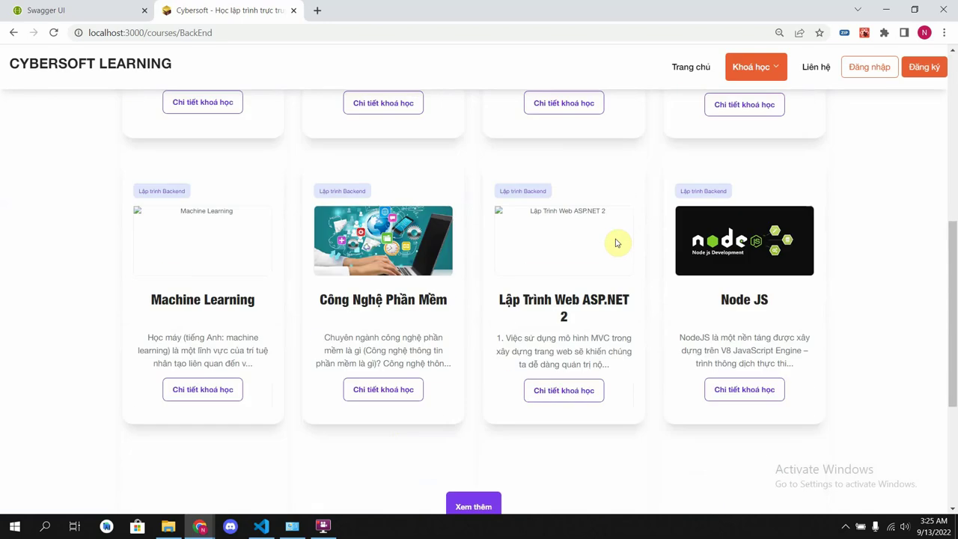
scroll(616, 243, "down", 3)
left_click(755, 67)
left_click(758, 121)
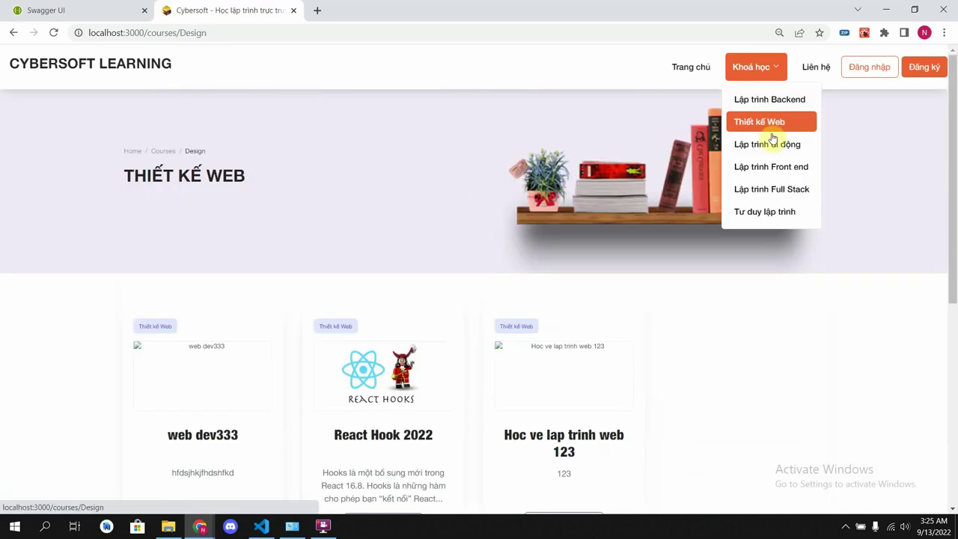
scroll(746, 193, "down", 2)
left_click(755, 143)
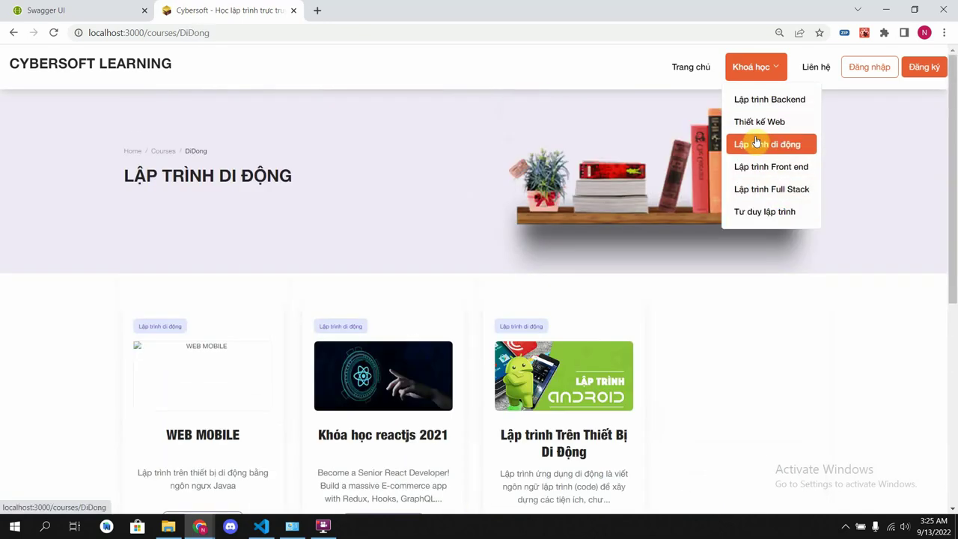
left_click(759, 166)
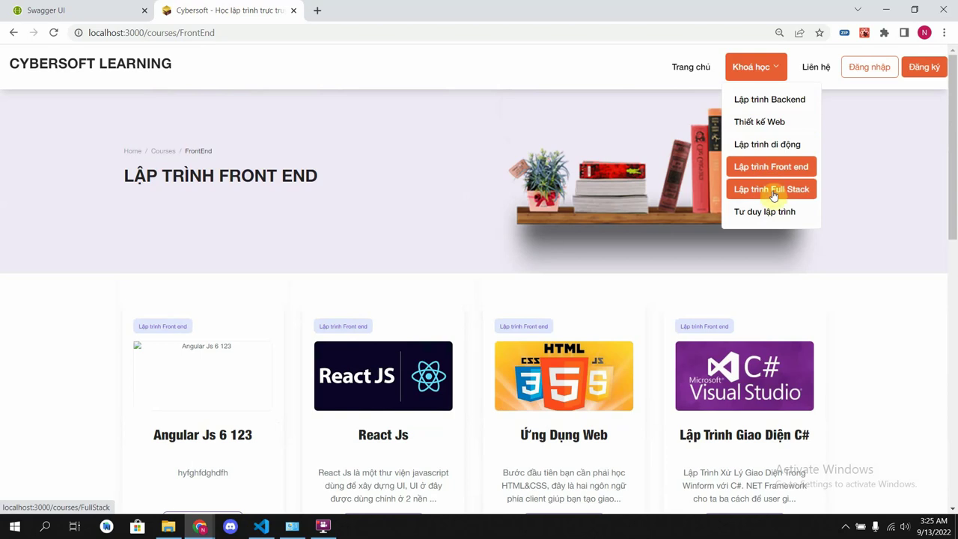
left_click(774, 197)
left_click(771, 213)
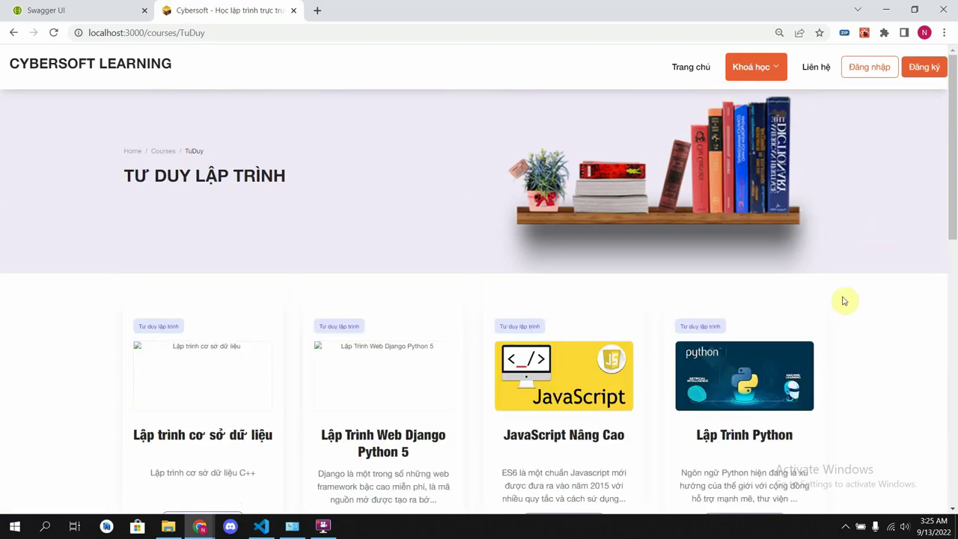
- Open the Lập Trình Python course details and try to enrol with Ghi danh
scroll(846, 301, "down", 3)
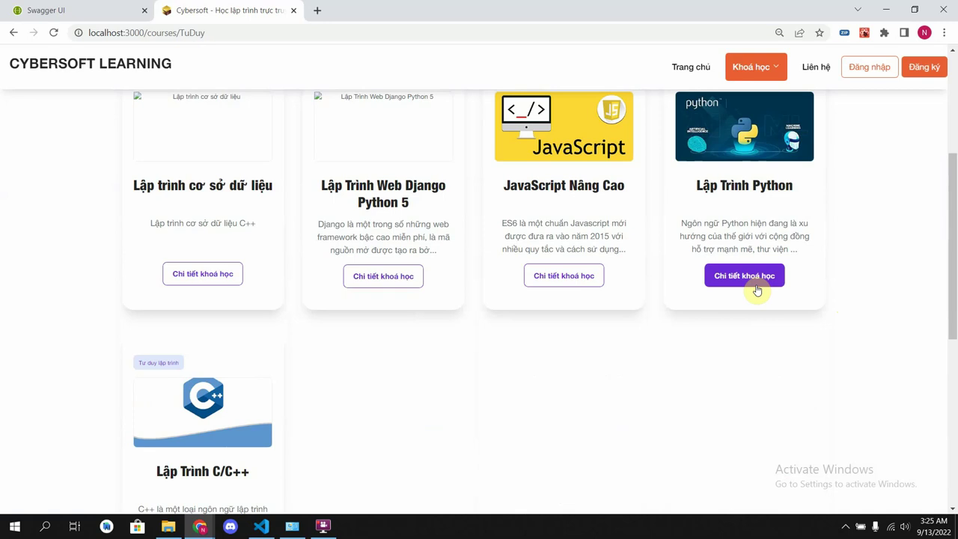
left_click(756, 277)
scroll(748, 291, "down", 2)
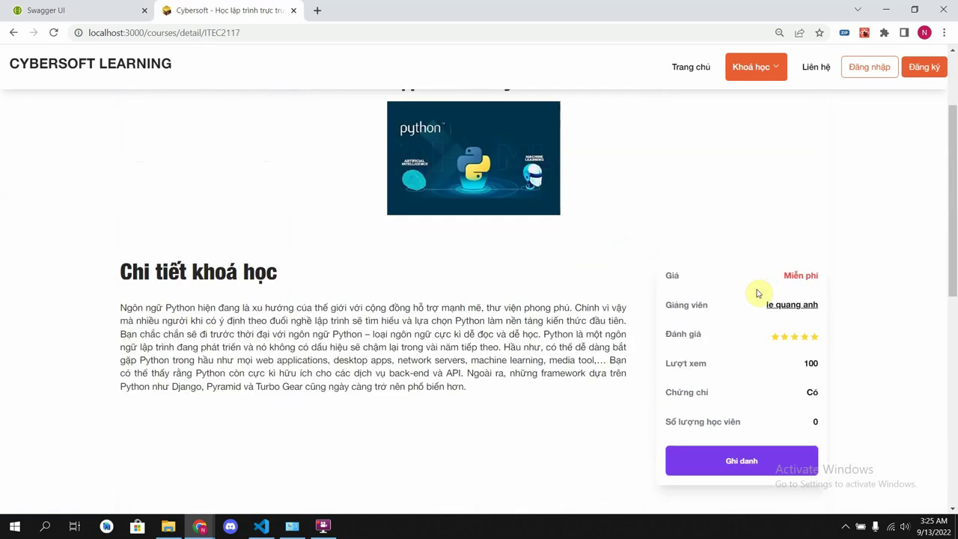
left_click(745, 452)
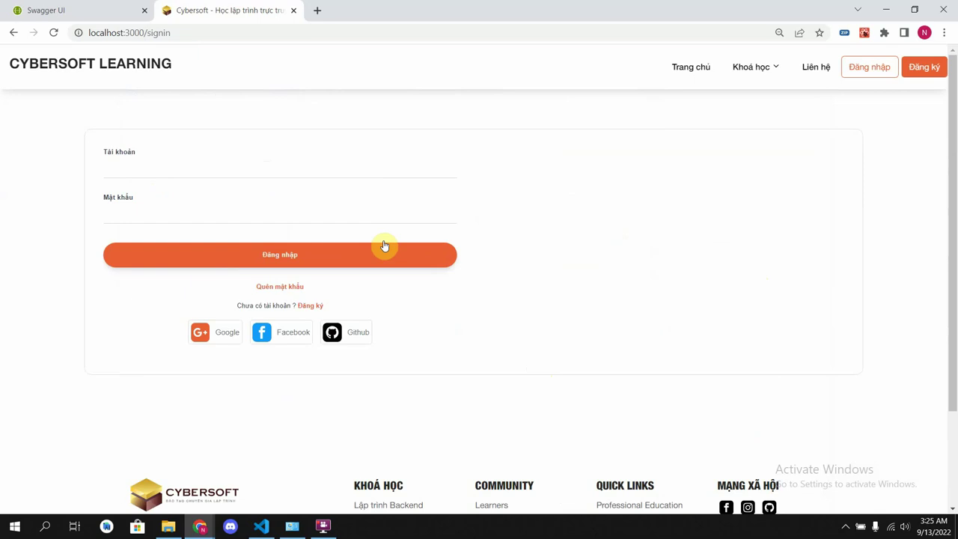
- Fill the Đăng ký form with account name, password, full name, phone and e-mail, then submit
left_click(923, 69)
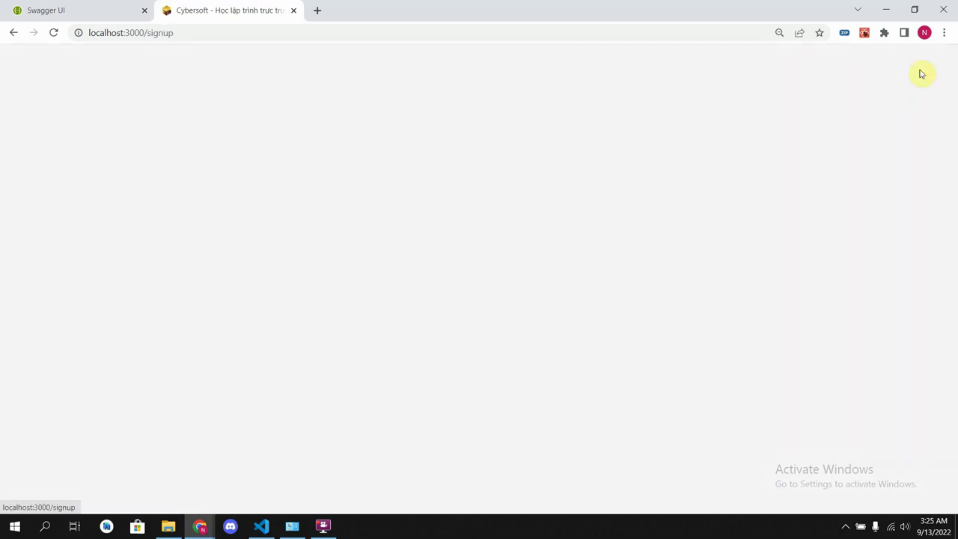
left_click(253, 221)
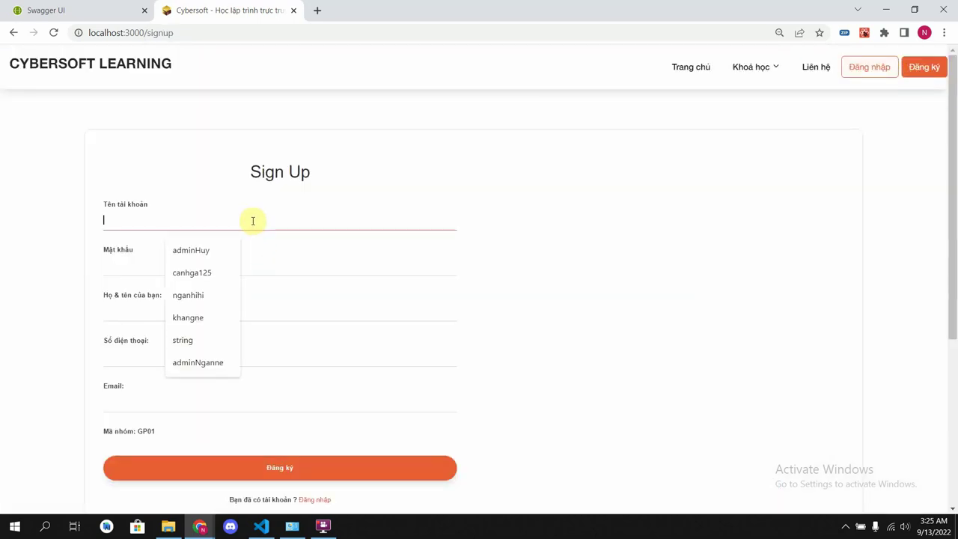
type("077hihi")
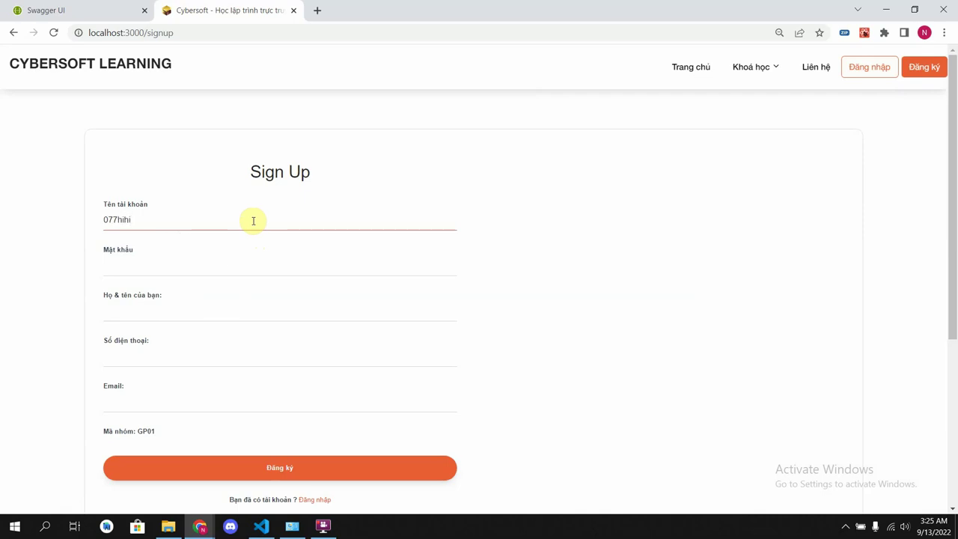
left_click(260, 267)
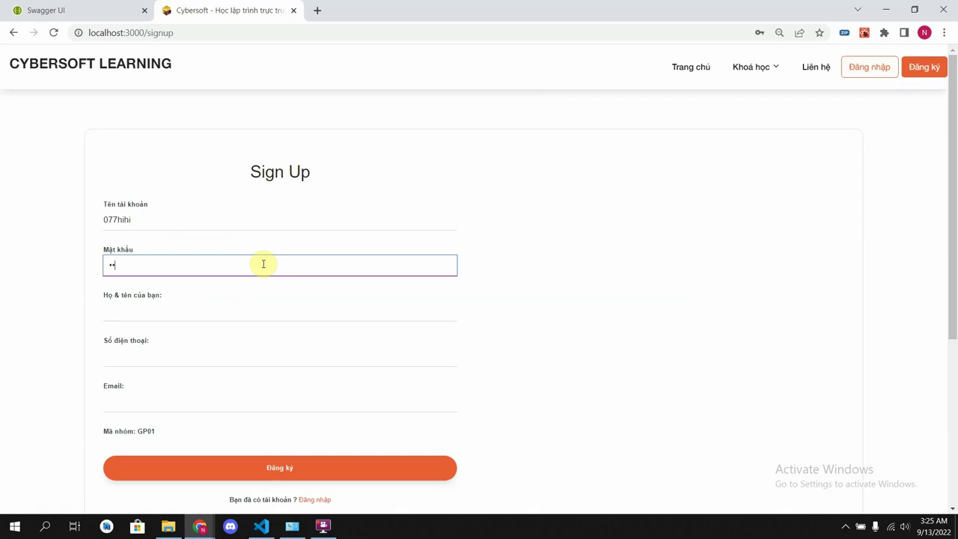
left_click(262, 308)
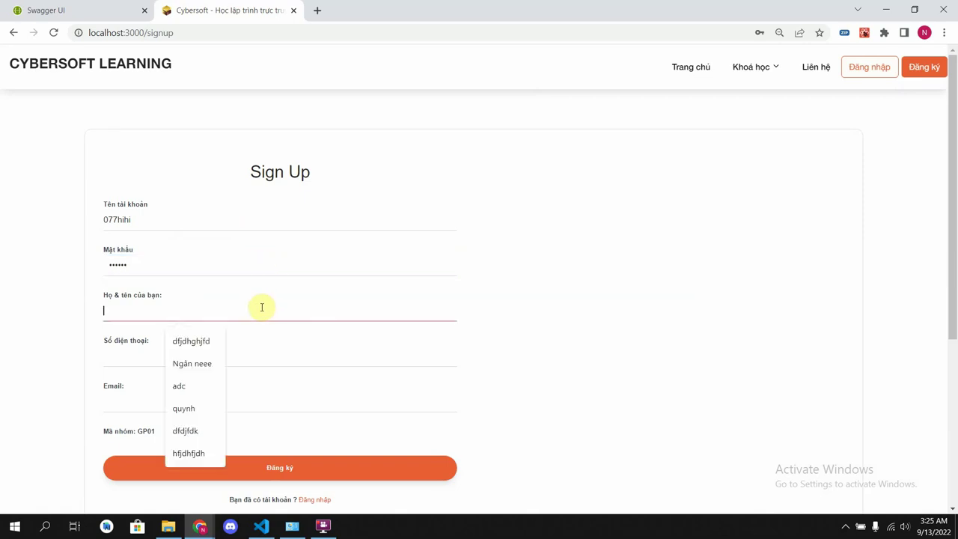
left_click(207, 408)
left_click(231, 355)
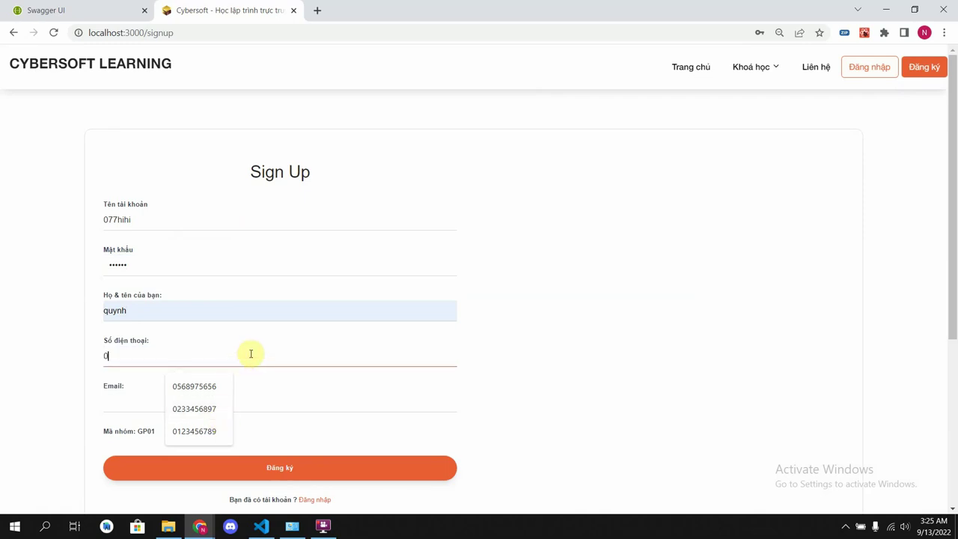
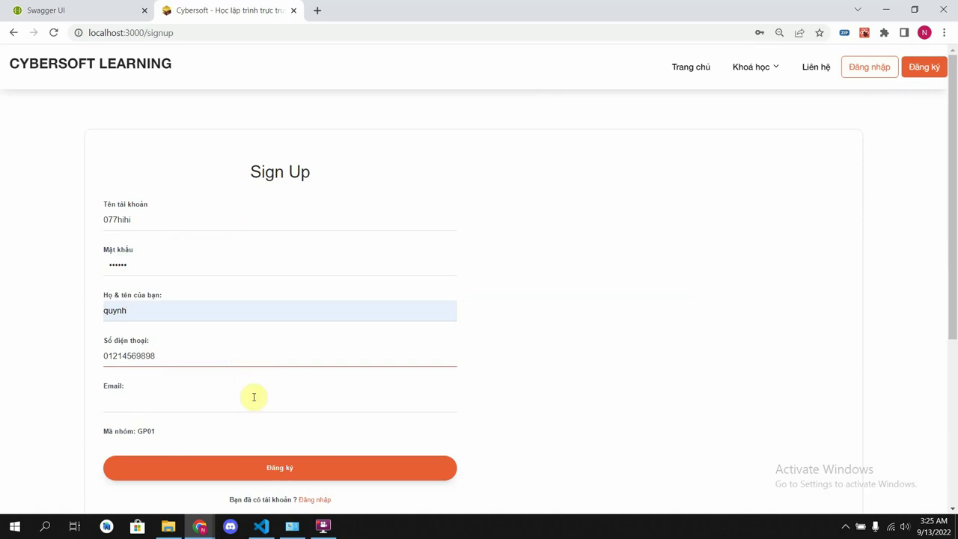
left_click(253, 397)
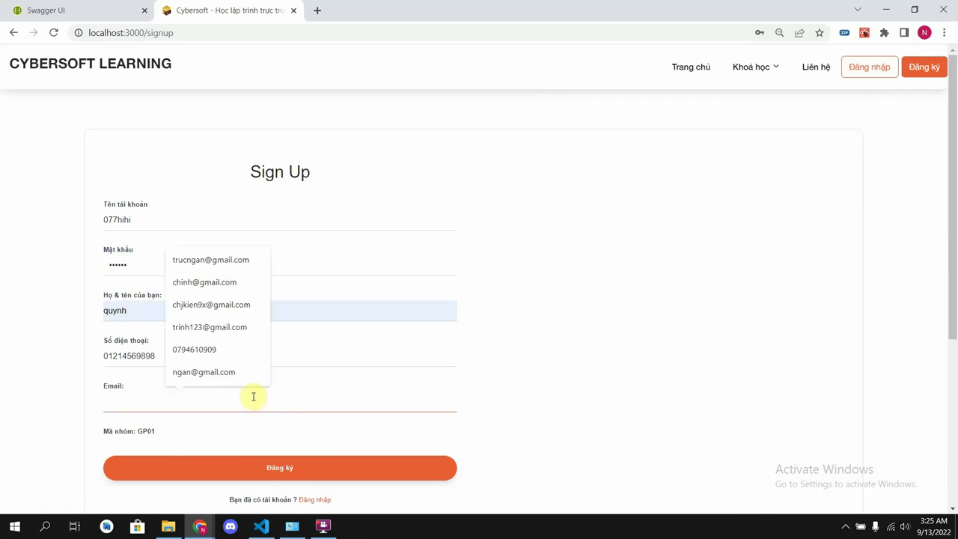
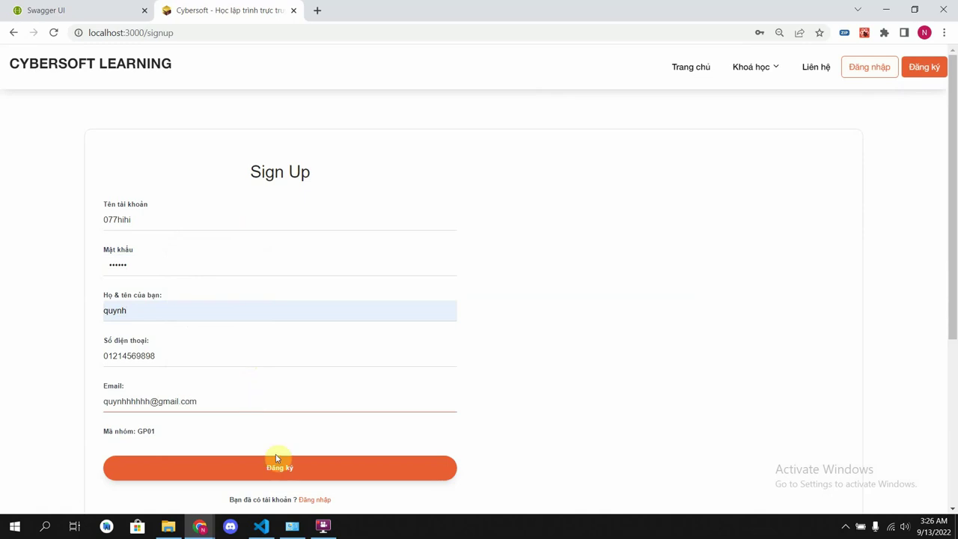
left_click(296, 469)
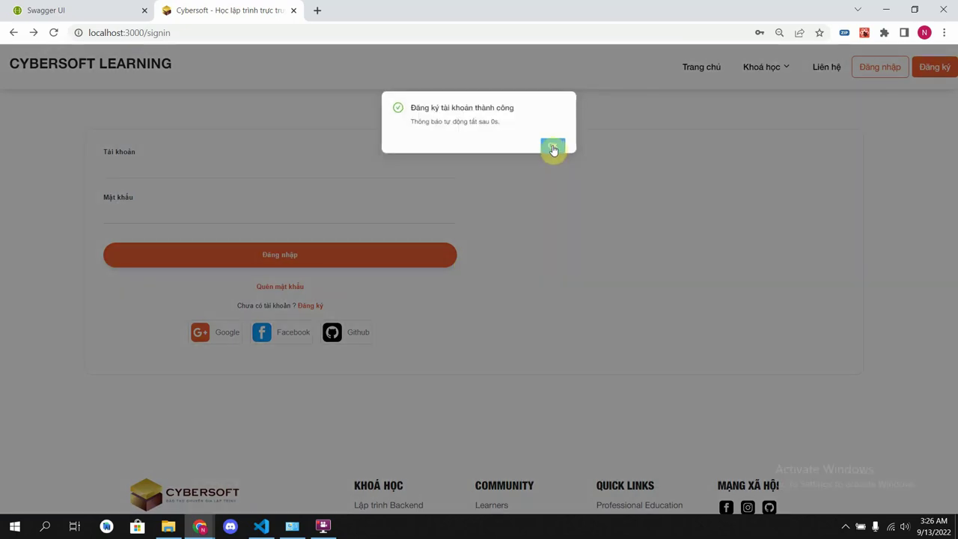
- Dismiss the success message, enrol in the Python course with Ghi danh, and place the Đặt hàng order
left_click(553, 147)
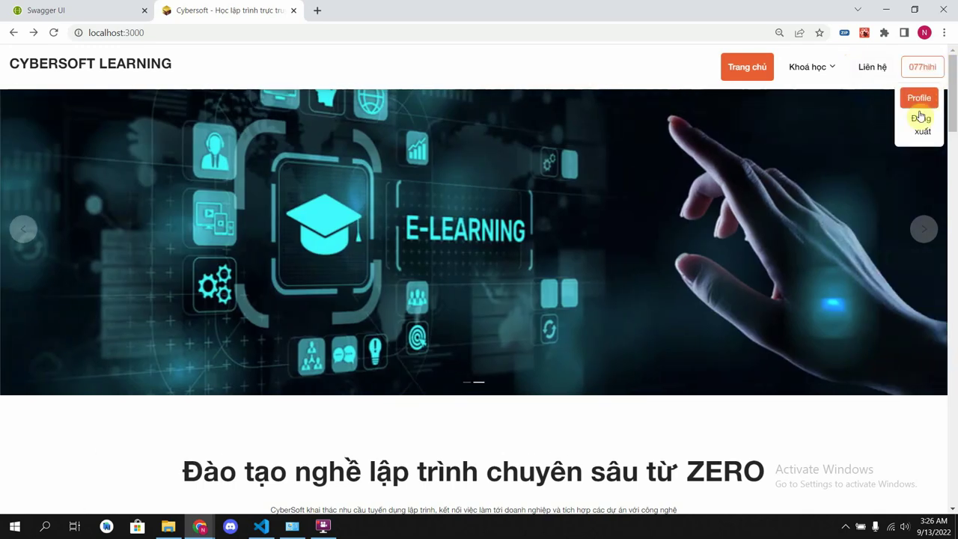
scroll(786, 379, "down", 8)
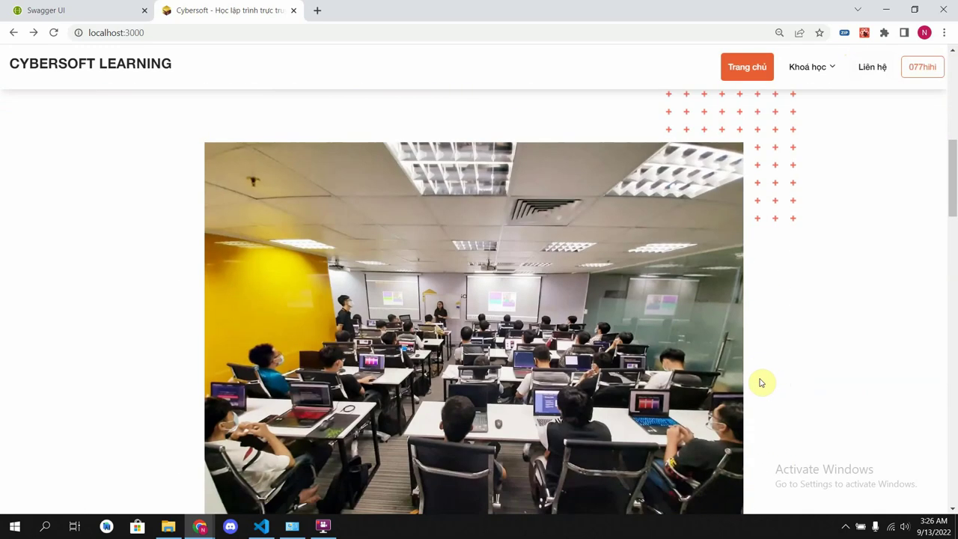
scroll(730, 362, "down", 10)
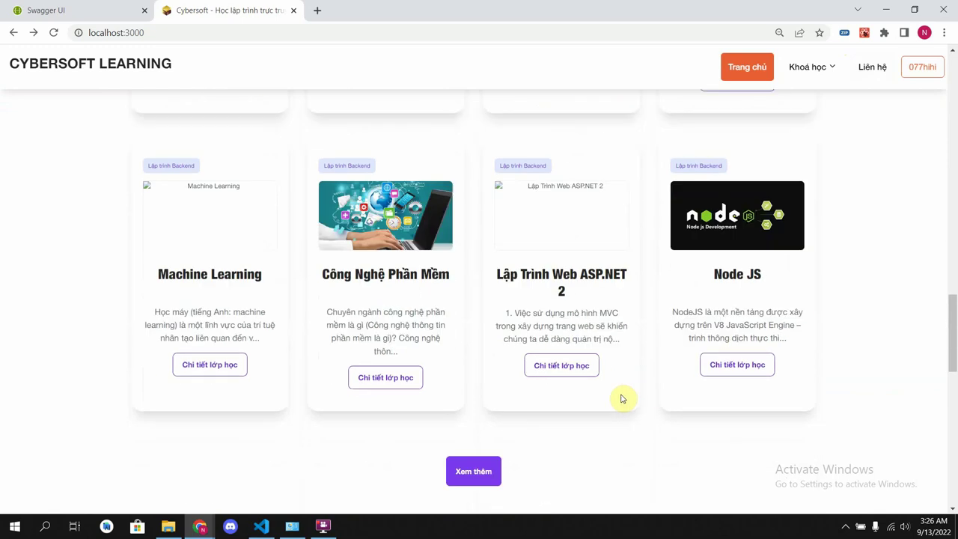
scroll(396, 301, "up", 3)
left_click(214, 289)
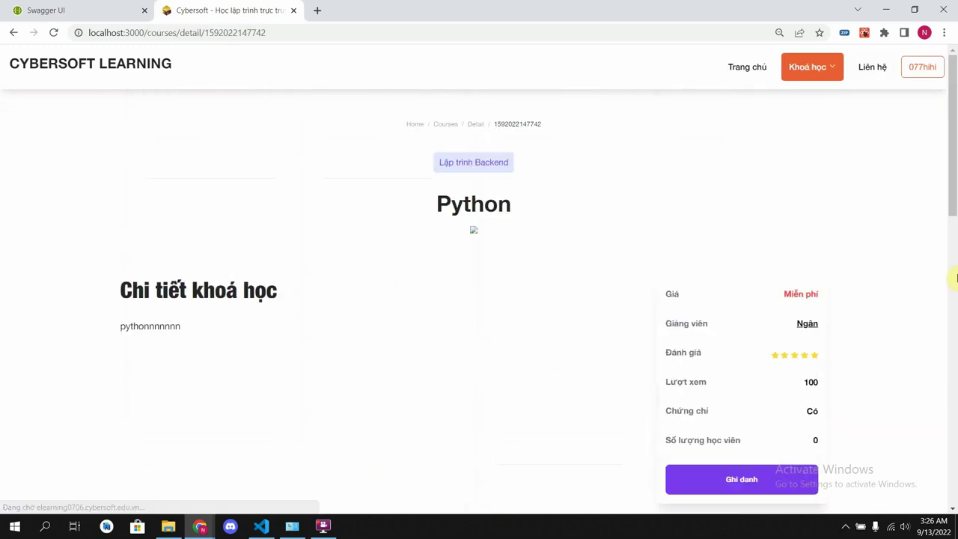
scroll(501, 342, "down", 3)
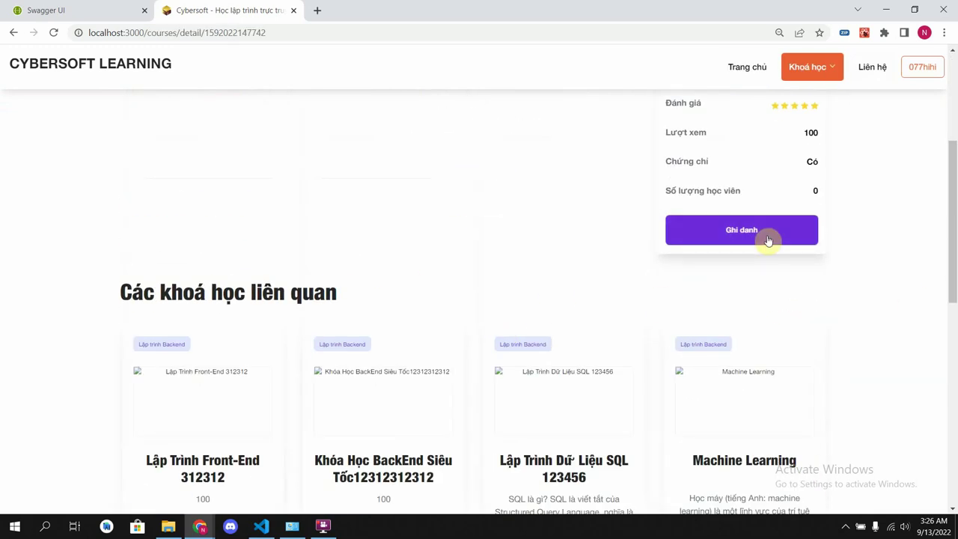
left_click(770, 239)
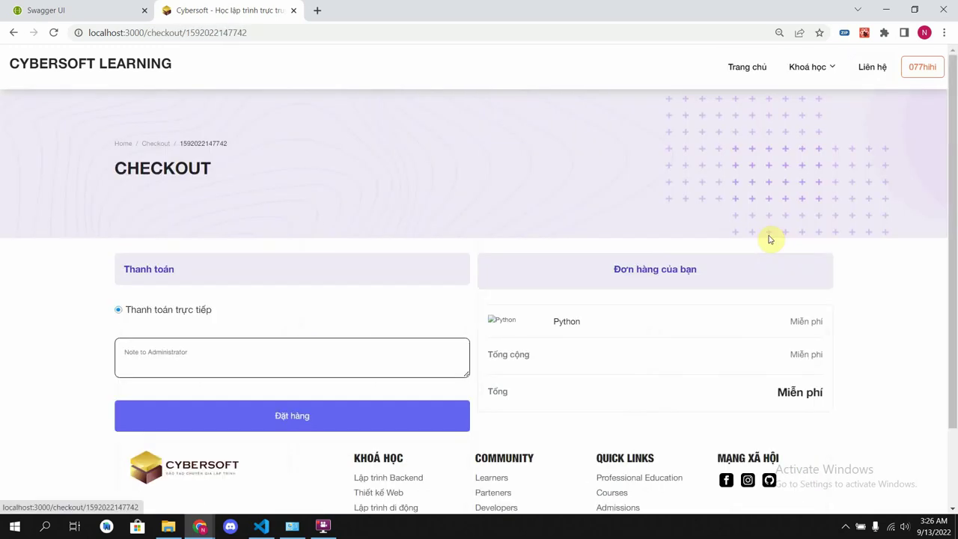
left_click(238, 413)
- Open Công Nghệ Phần Mềm from the Lập trình Backend list and scroll through its related courses
left_click(809, 69)
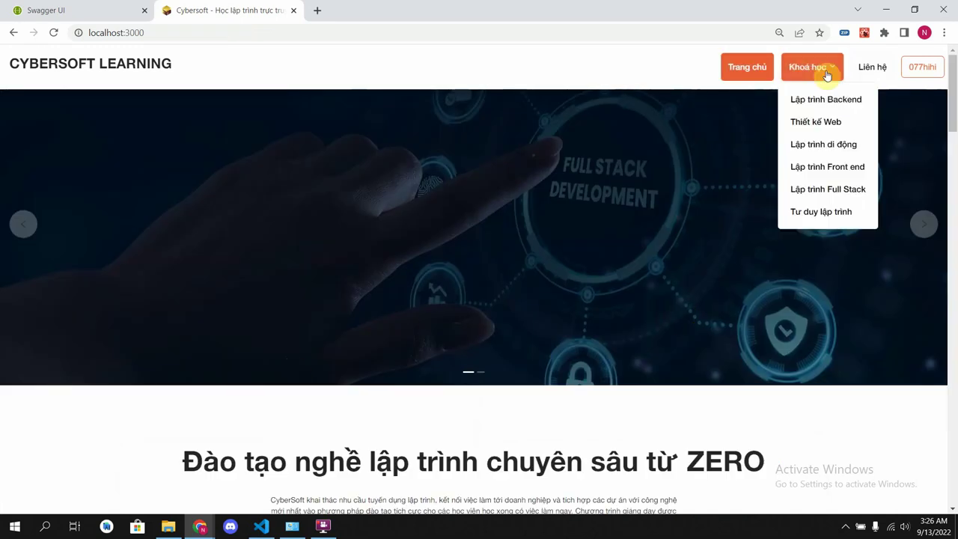
left_click(818, 112)
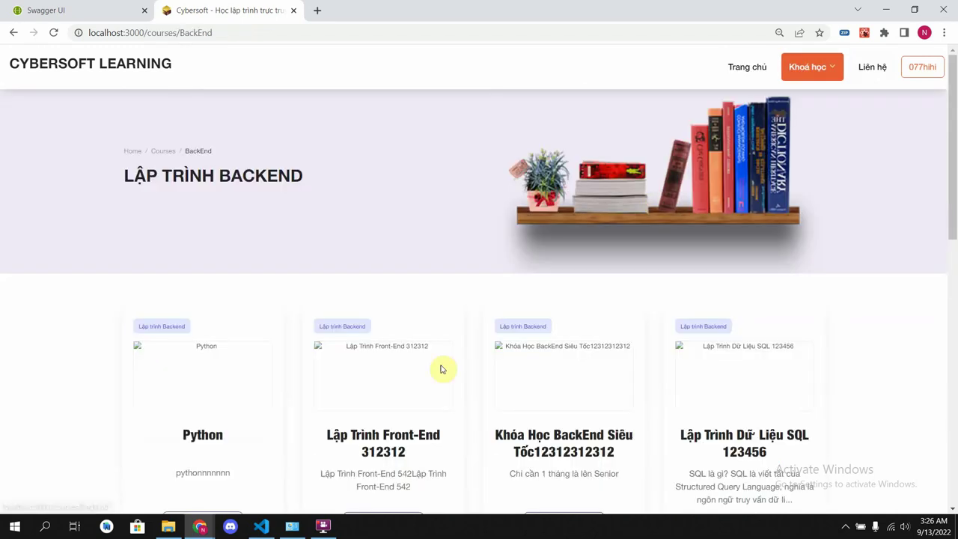
scroll(439, 374, "down", 5)
left_click(359, 437)
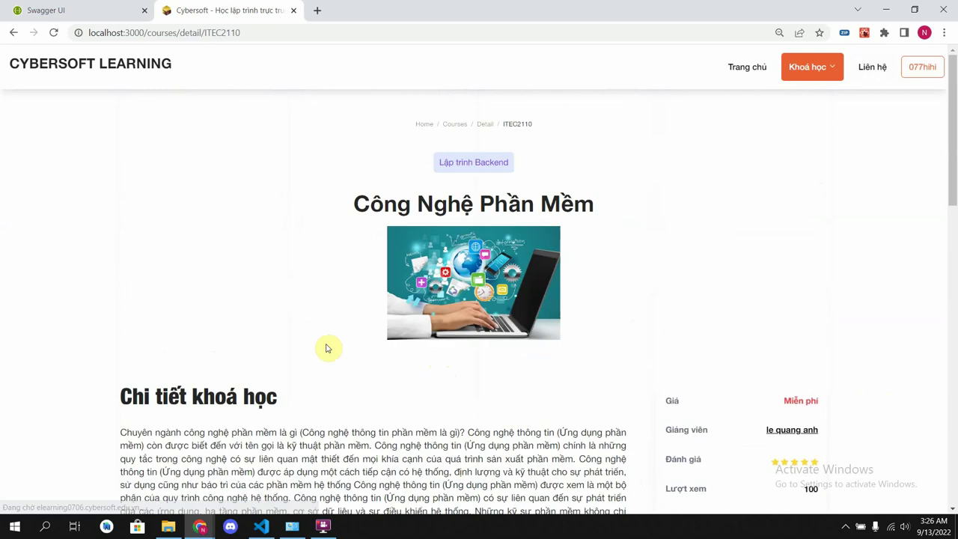
scroll(322, 347, "down", 3)
scroll(318, 341, "down", 3)
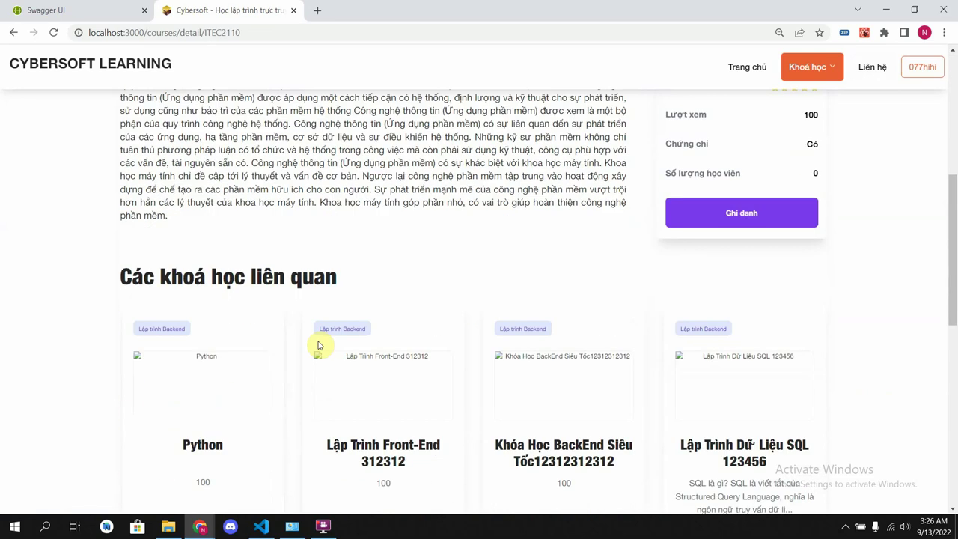
scroll(316, 347, "down", 3)
scroll(316, 346, "up", 2)
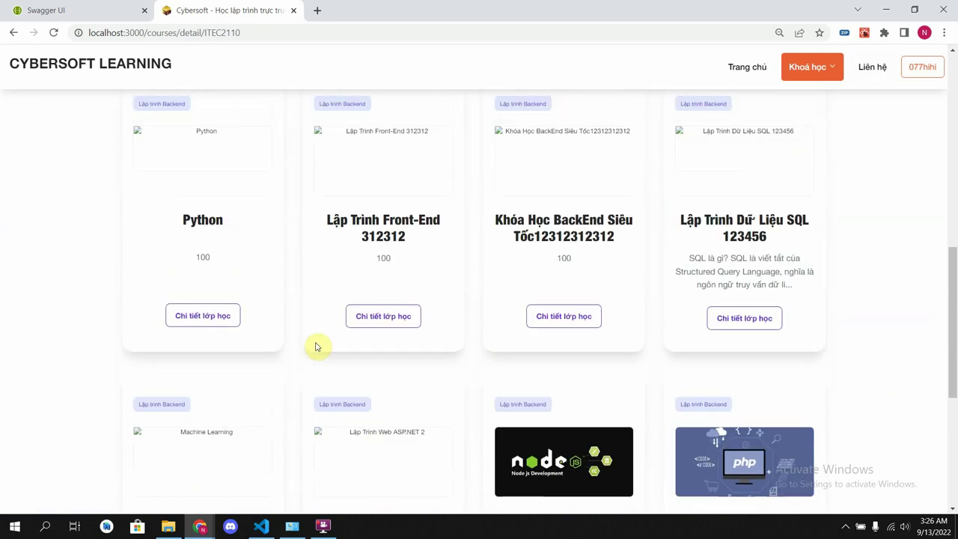
scroll(317, 346, "down", 5)
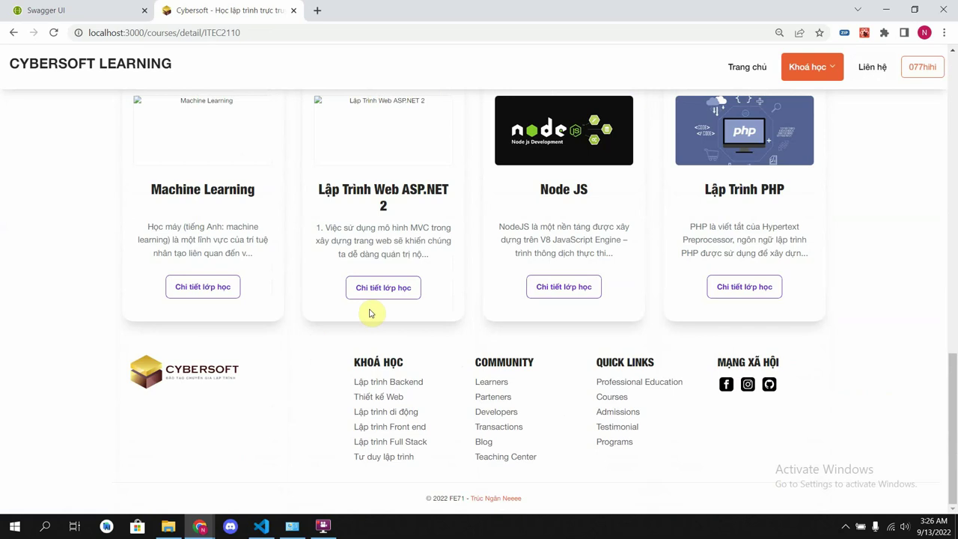
scroll(317, 367, "up", 5)
scroll(545, 270, "up", 1)
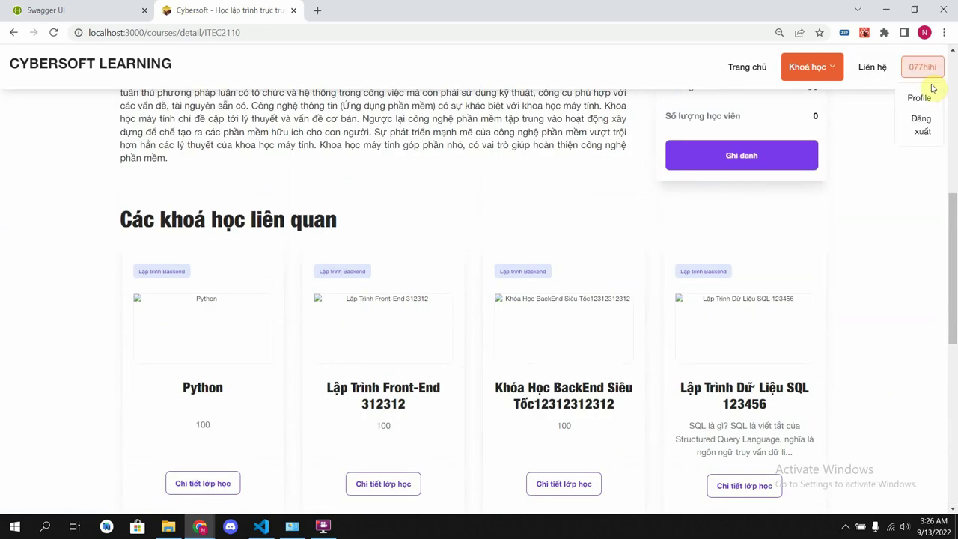
- Return home and load localhost:3000/admin, which shows a no-access message
left_click(314, 32)
left_click(63, 63)
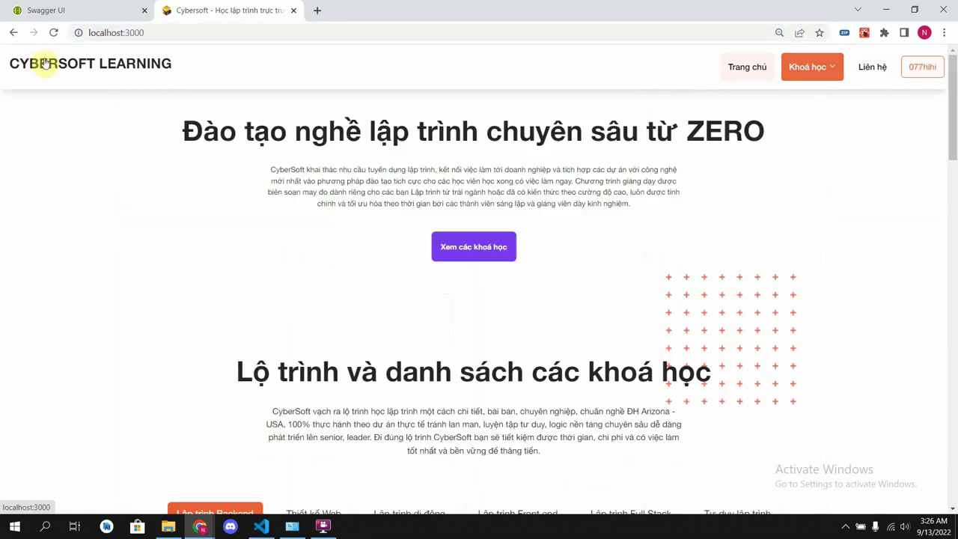
left_click(187, 30)
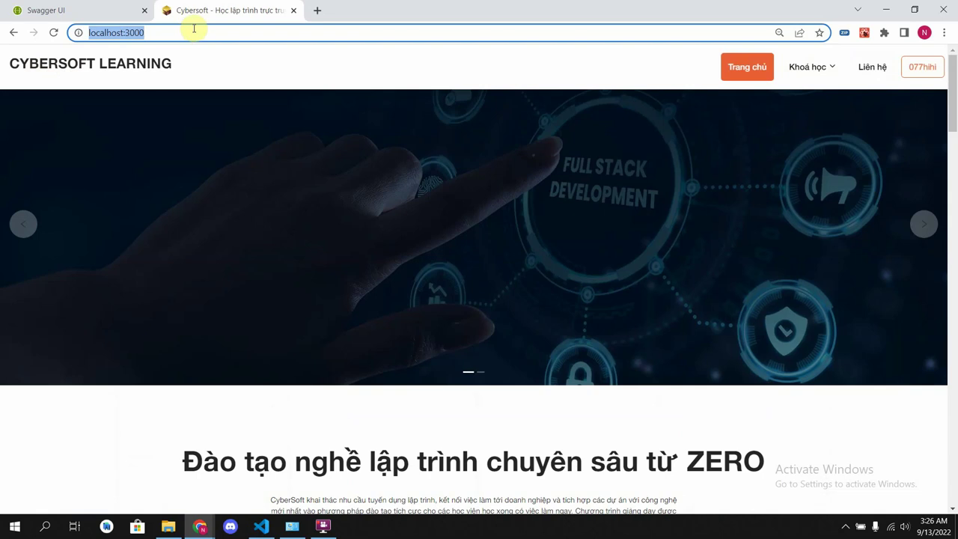
left_click(204, 28)
type("/admi")
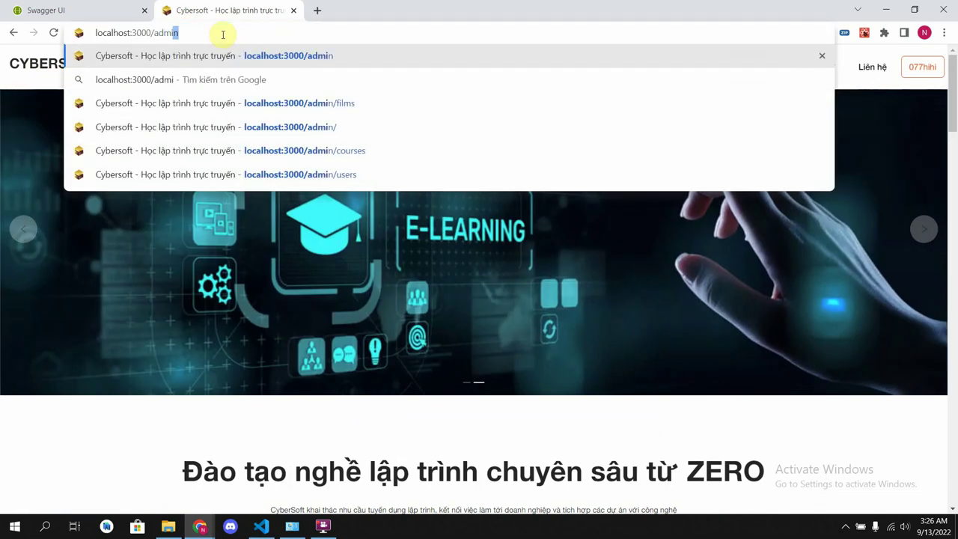
key("Return")
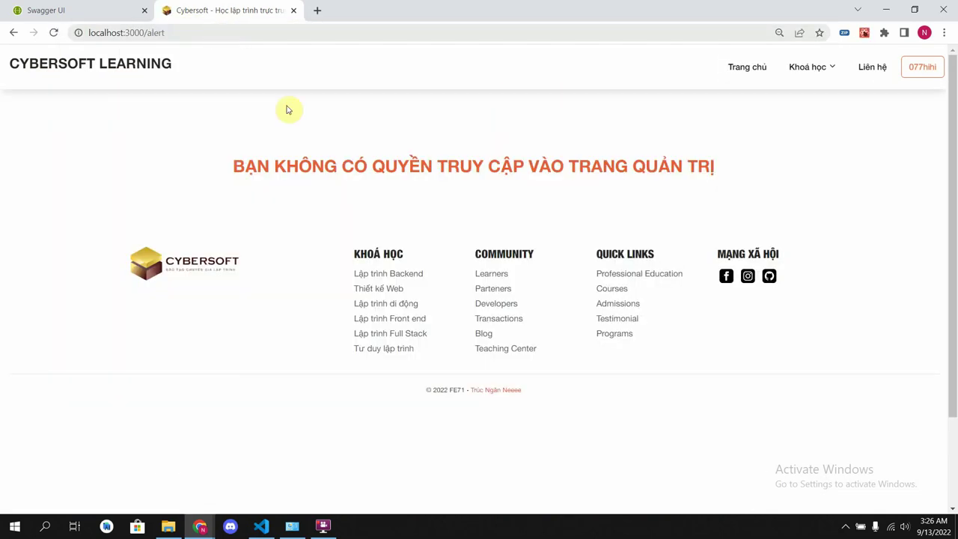
left_click_drag(231, 162, 746, 196)
- Sign out of the current account with Đăng xuất in the account menu
left_click(815, 191)
left_click(925, 66)
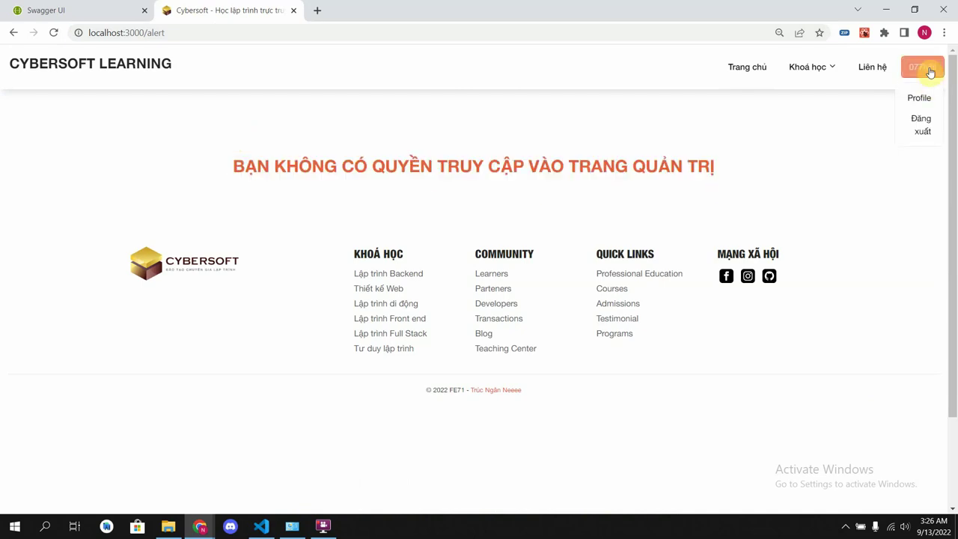
left_click(933, 122)
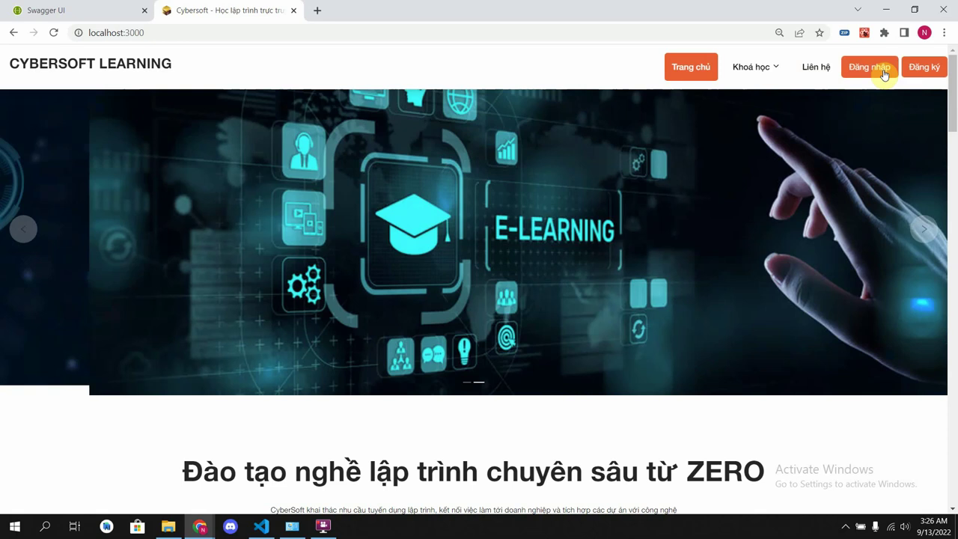
- Sign in with the saved admin account and its password, then go to the Admin page
left_click(884, 73)
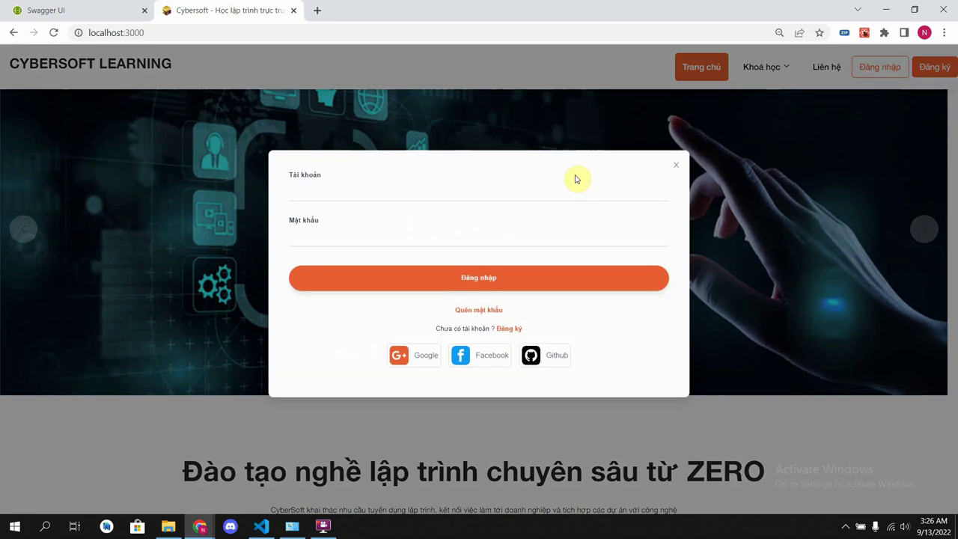
left_click(413, 191)
left_click(383, 333)
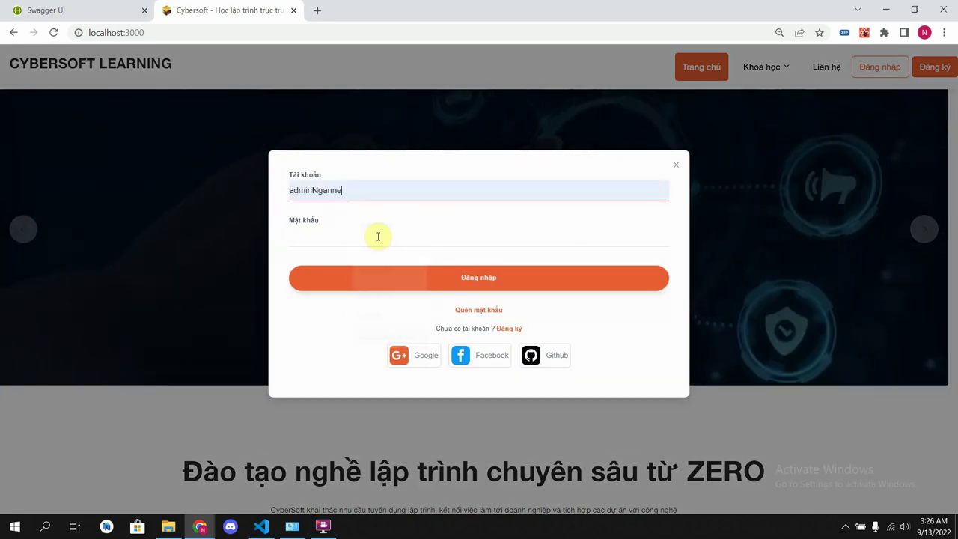
left_click(382, 236)
type("123")
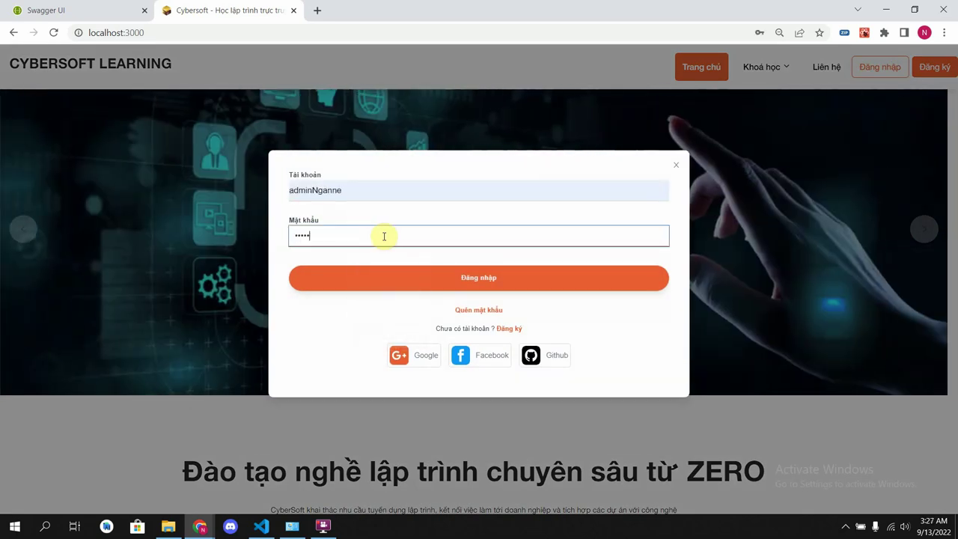
type("45")
key("Return")
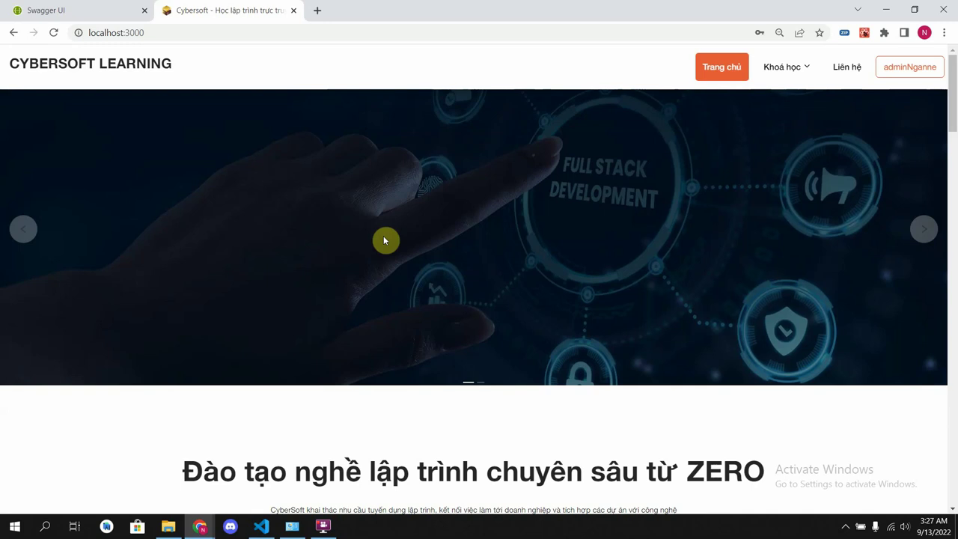
left_click(898, 66)
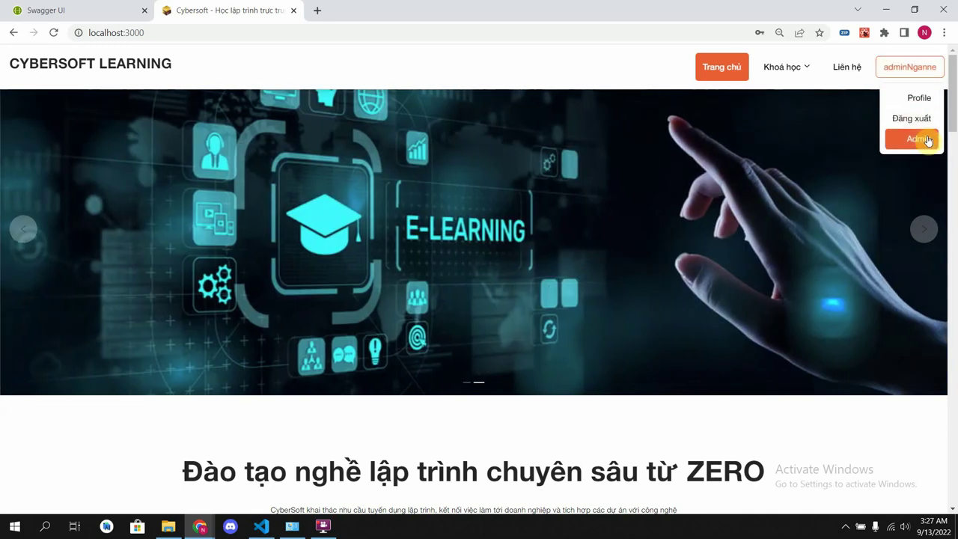
left_click(926, 137)
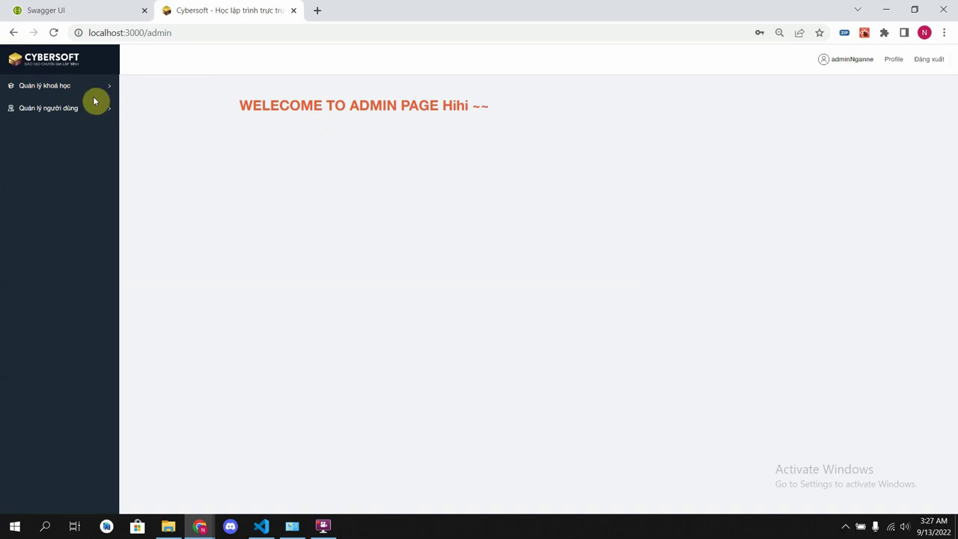
- Filter the course list by web, end, java and backend, then reload the full list
mouse_move(94, 92)
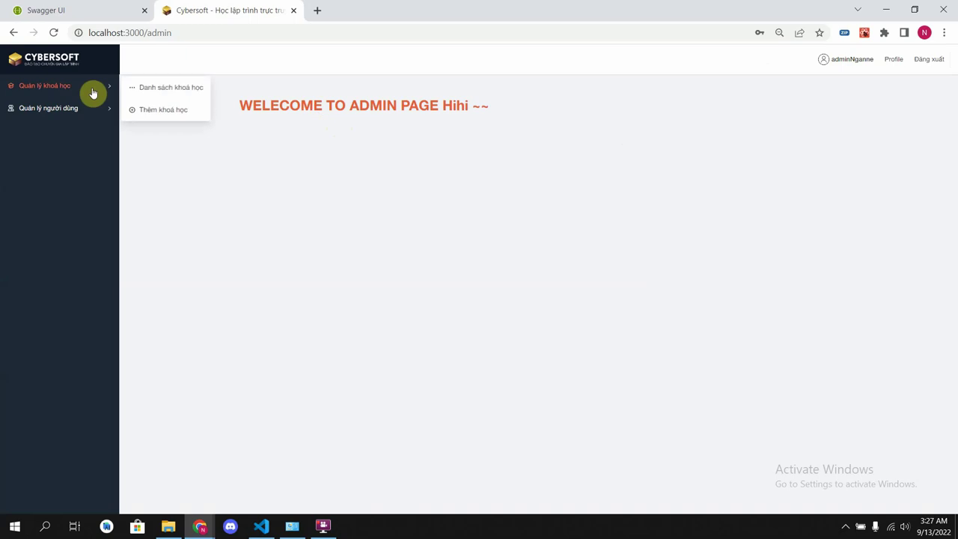
left_click(141, 90)
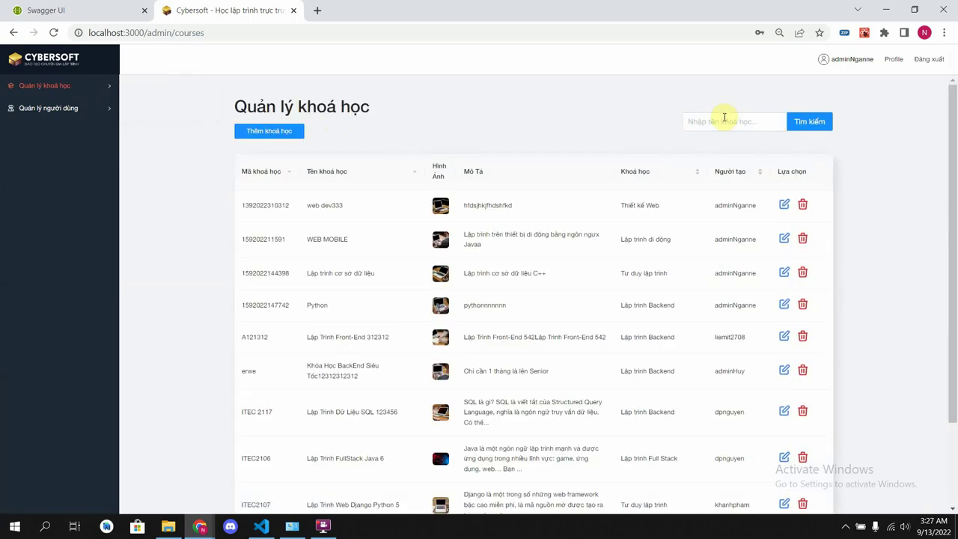
type("w")
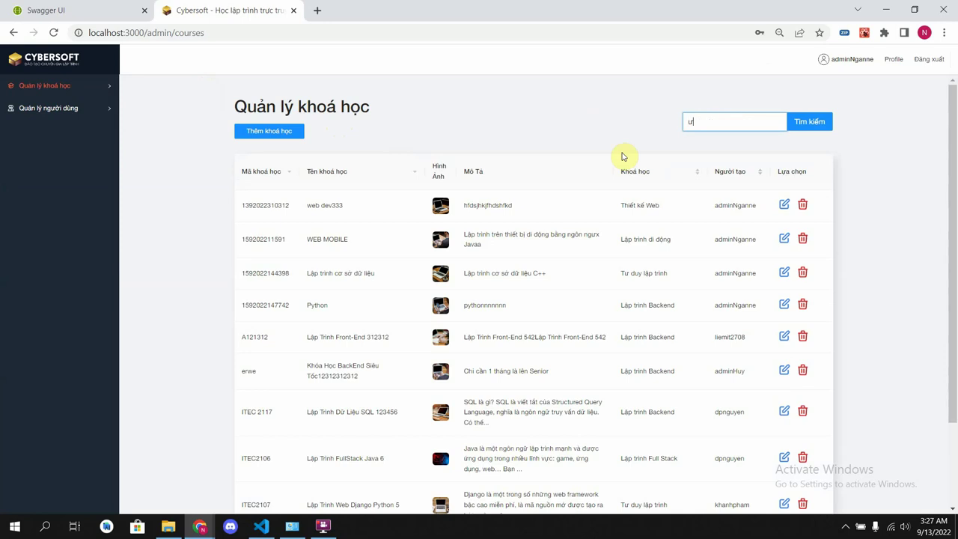
type("eb")
key("Return")
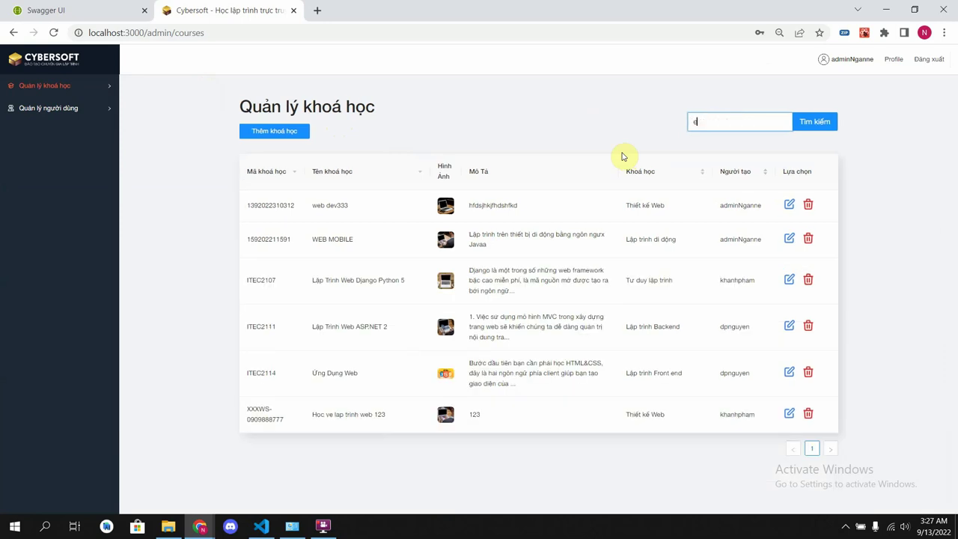
key("Return")
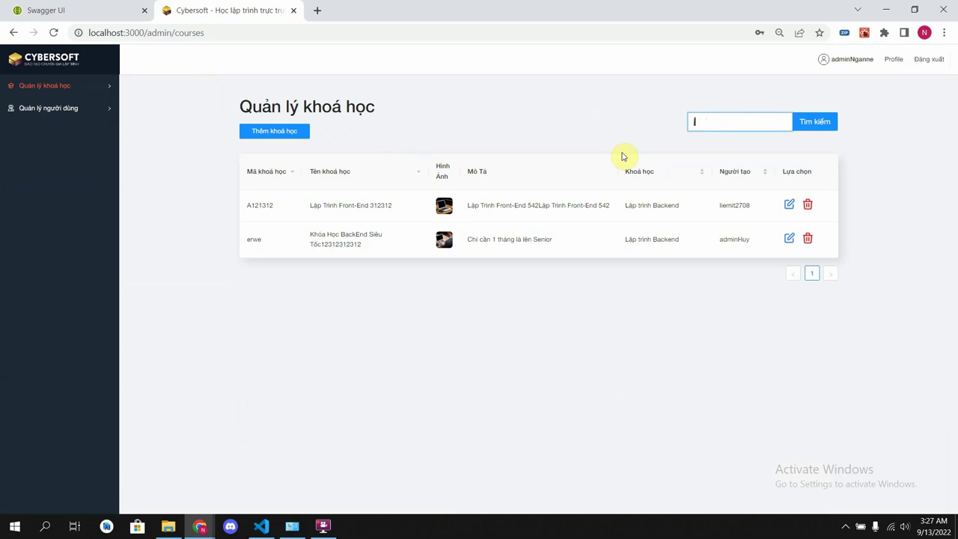
key("Return")
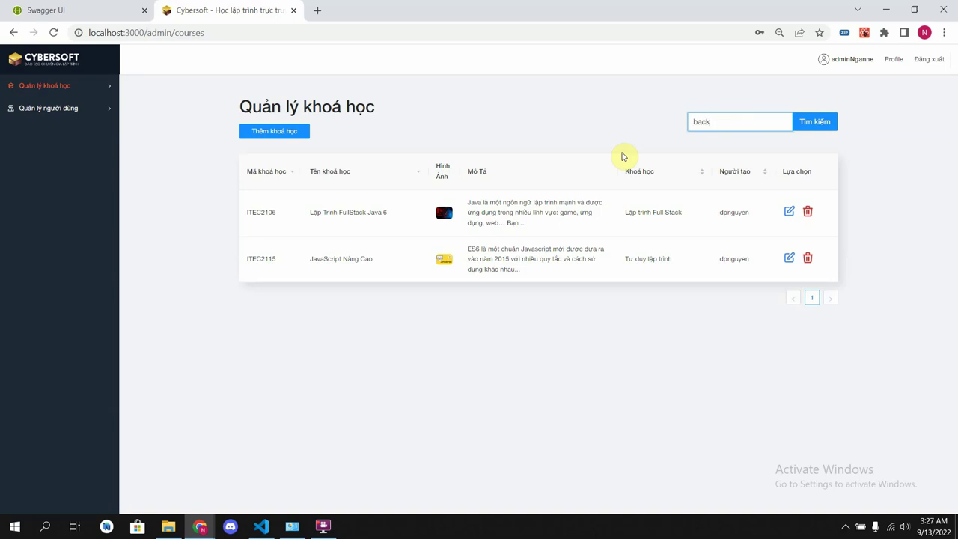
key("Return")
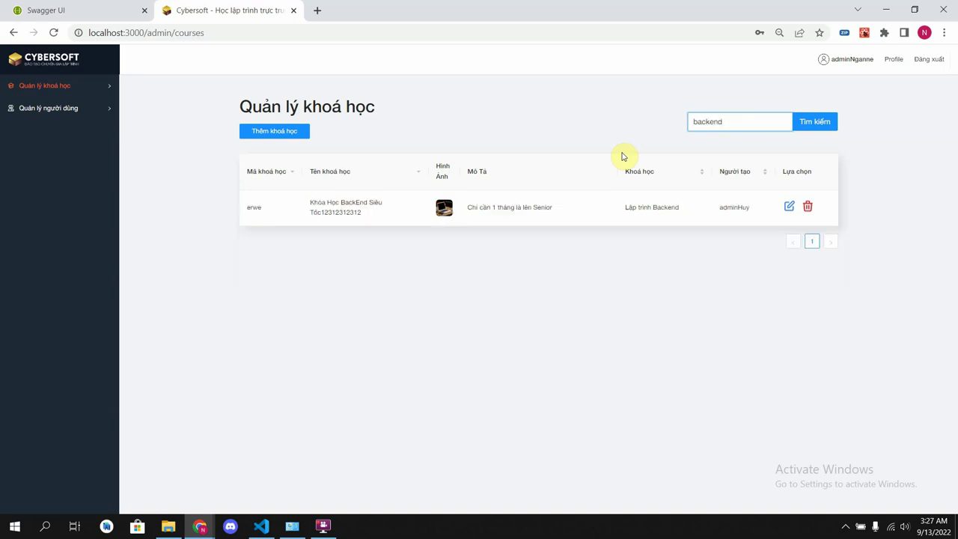
key("Return")
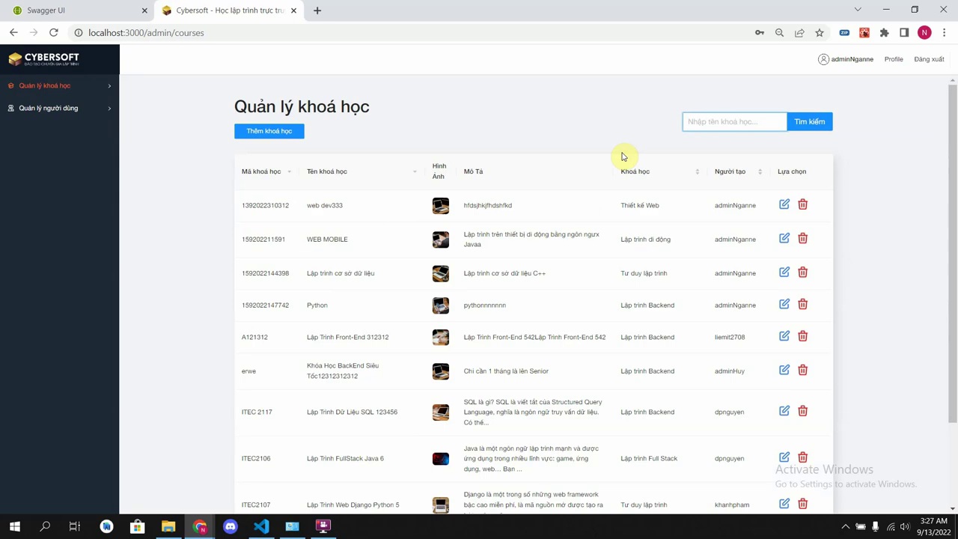
- Start a new course named Cơ sở dữ liệu phân tán in Tư duy lập trình with a description
left_click(291, 132)
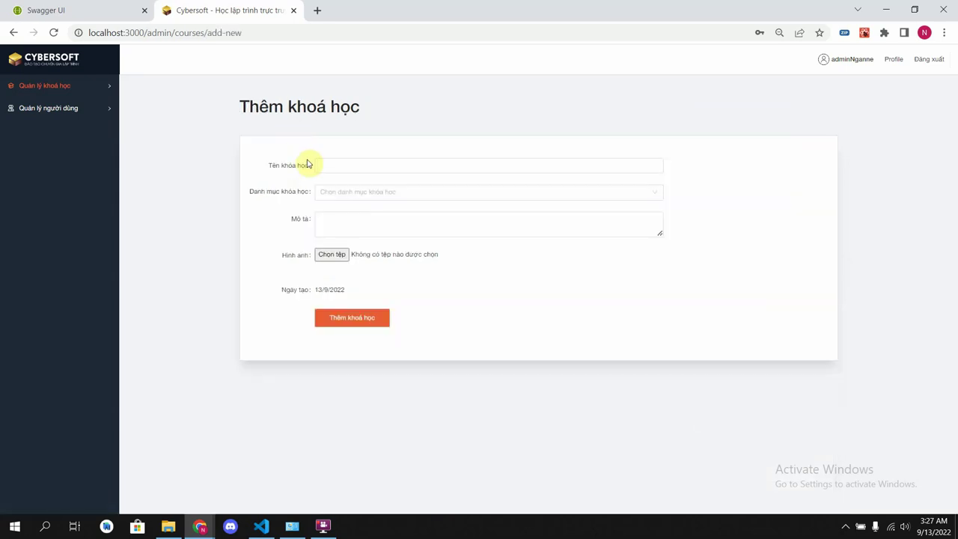
left_click(338, 166)
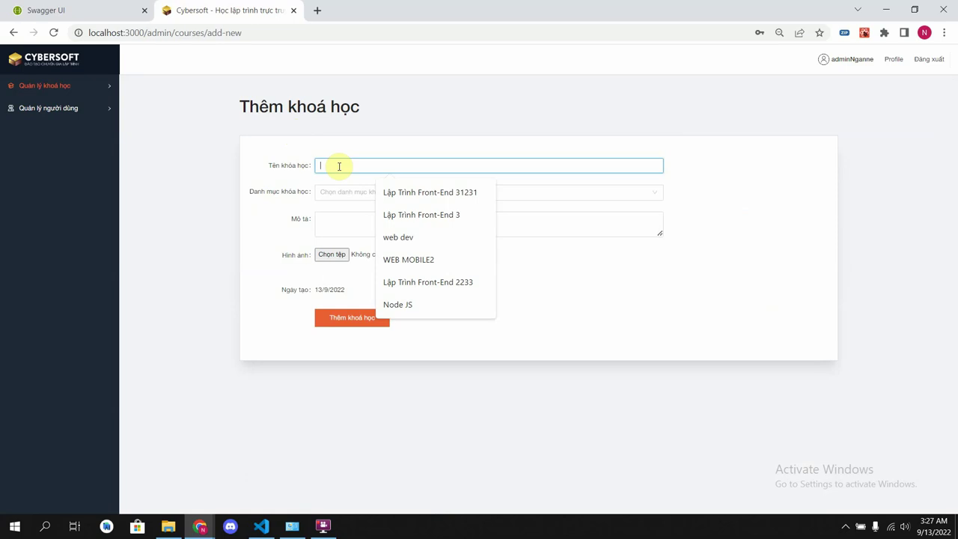
type("Co")
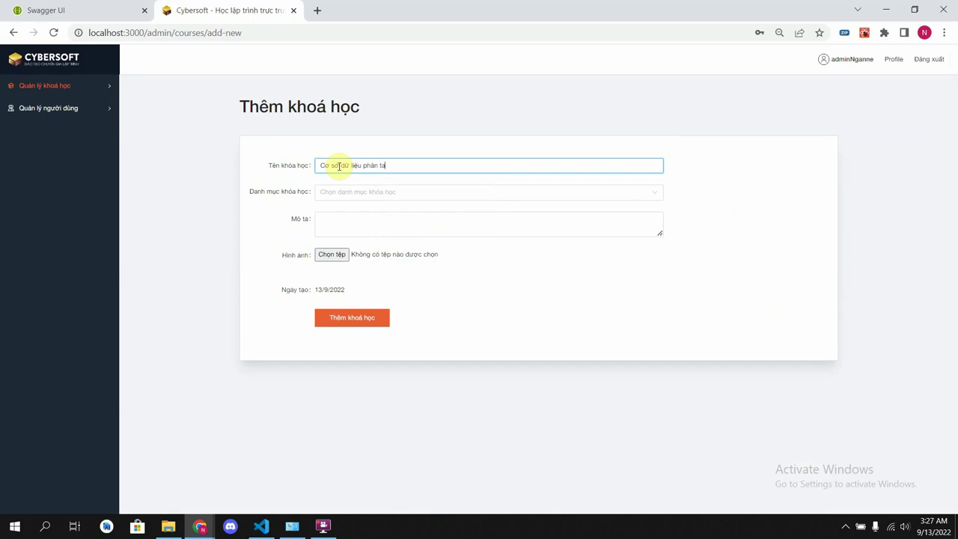
left_click(381, 193)
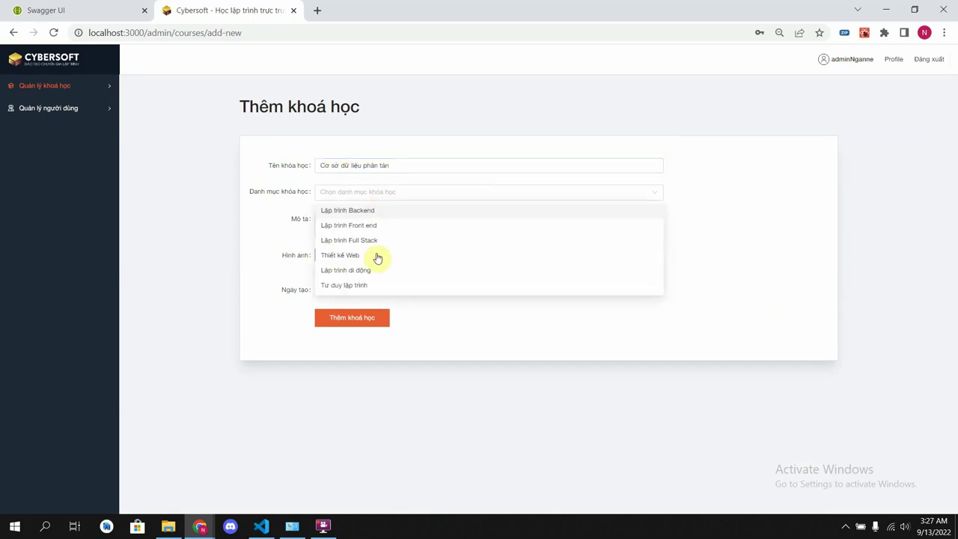
left_click(376, 285)
left_click(406, 224)
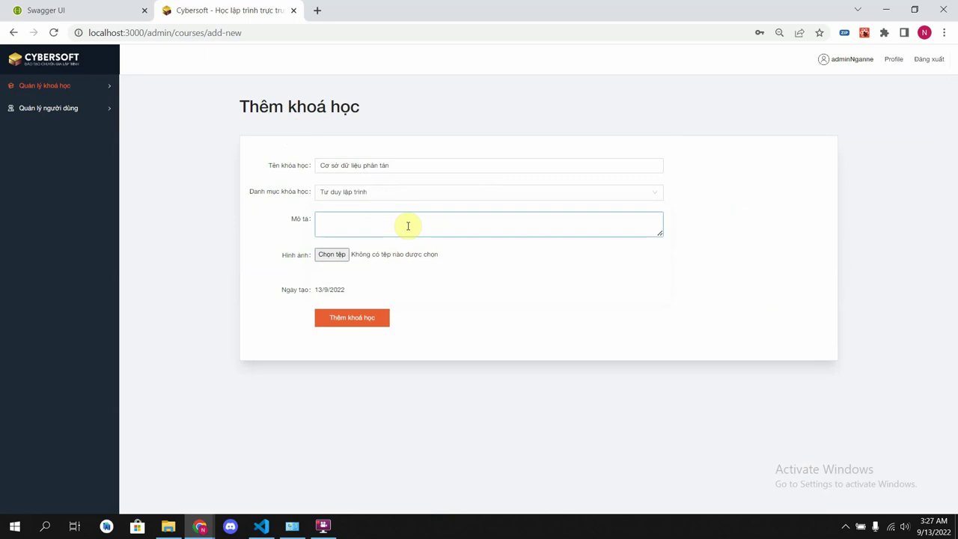
left_click_drag(407, 165, 326, 166)
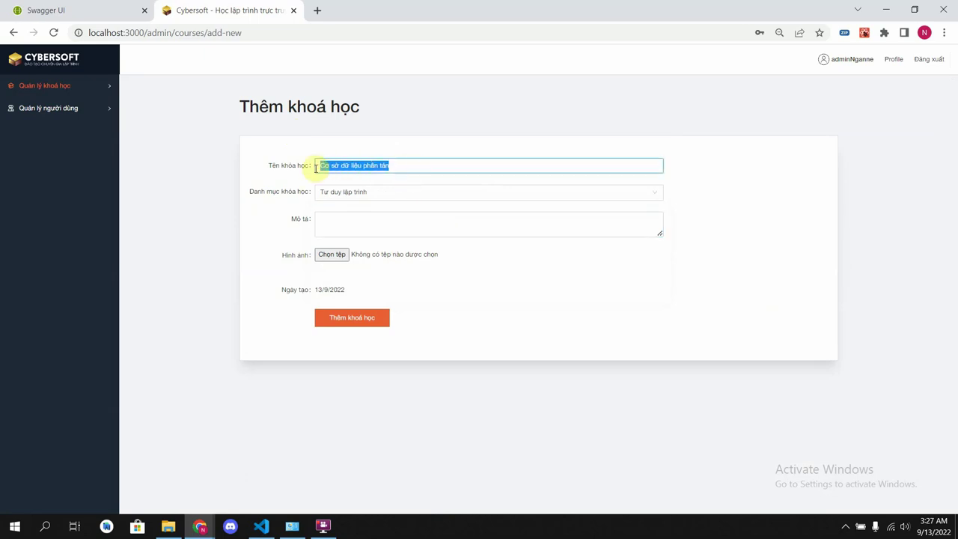
left_click(387, 220)
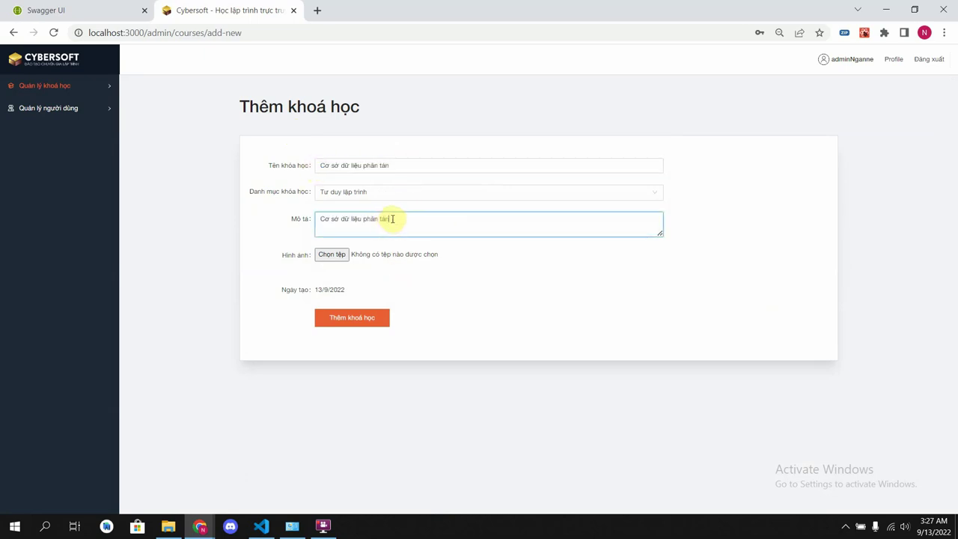
- Attach the front-end-developer image from the âbc folder and save the new course
left_click(340, 255)
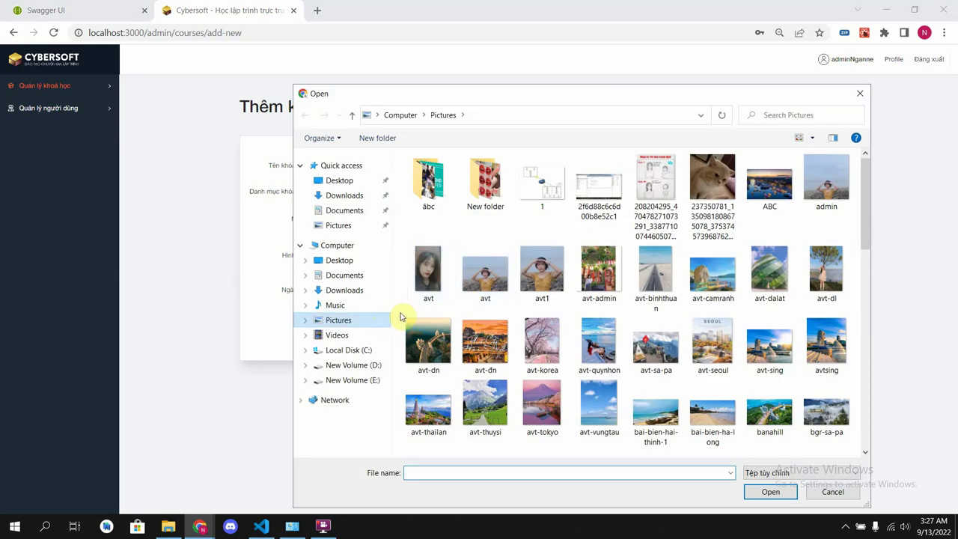
scroll(449, 314, "down", 5)
scroll(479, 318, "up", 5)
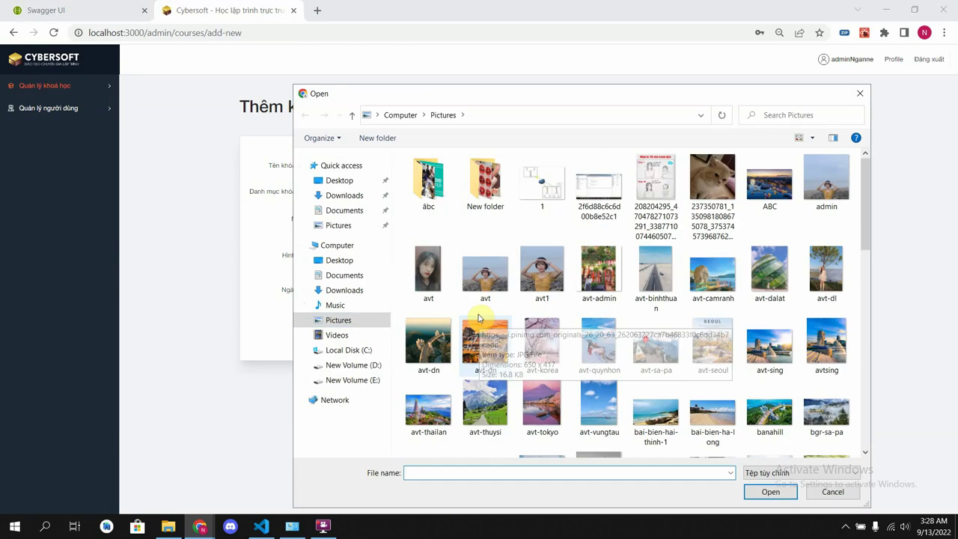
double_click(428, 183)
scroll(525, 331, "down", 3)
left_click(587, 389)
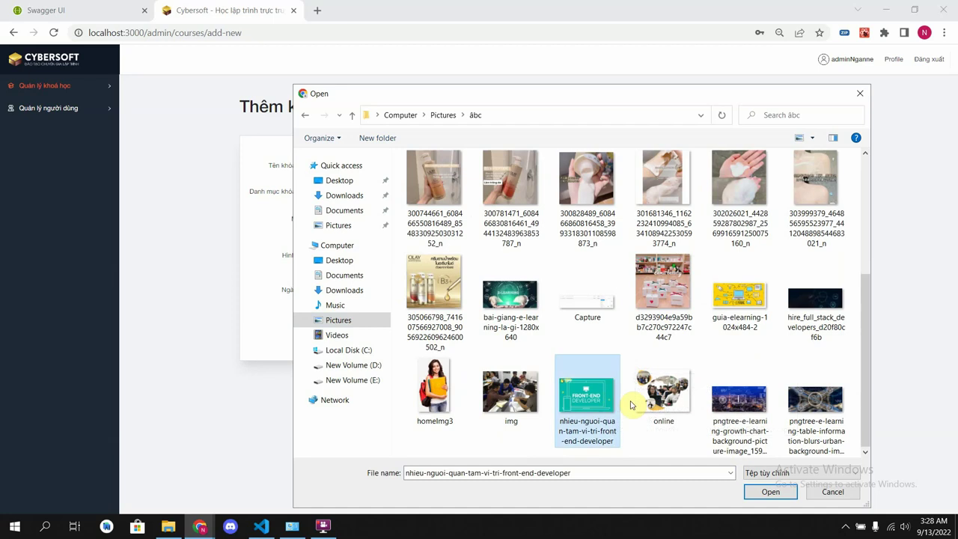
left_click(770, 491)
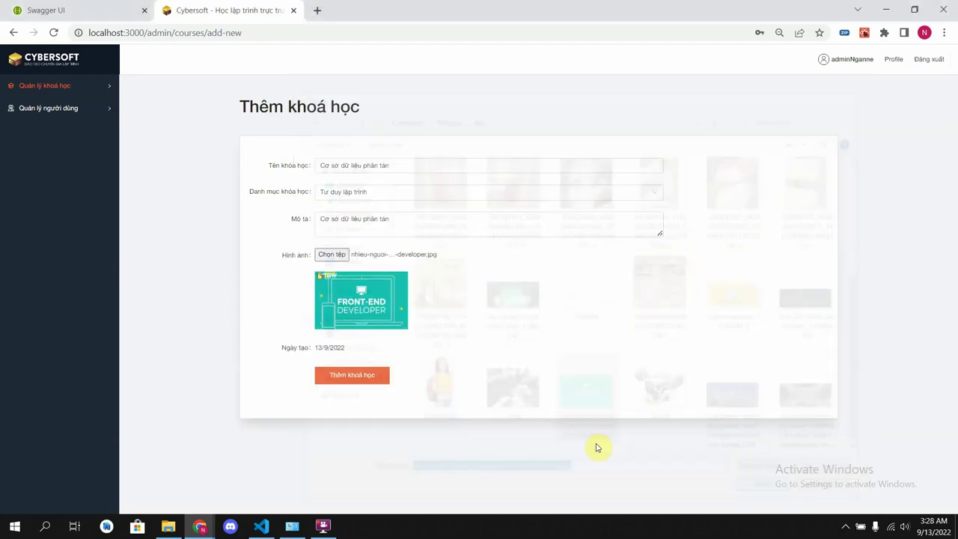
left_click(357, 377)
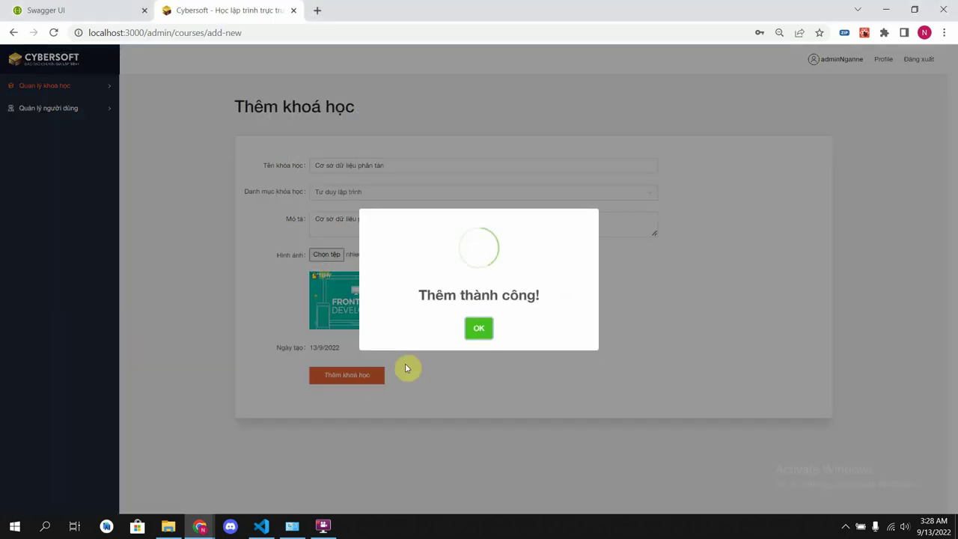
left_click(484, 334)
left_click_drag(384, 294, 502, 122)
- Clear stray text selections and request deletion of the web dev333 course
left_click(499, 130)
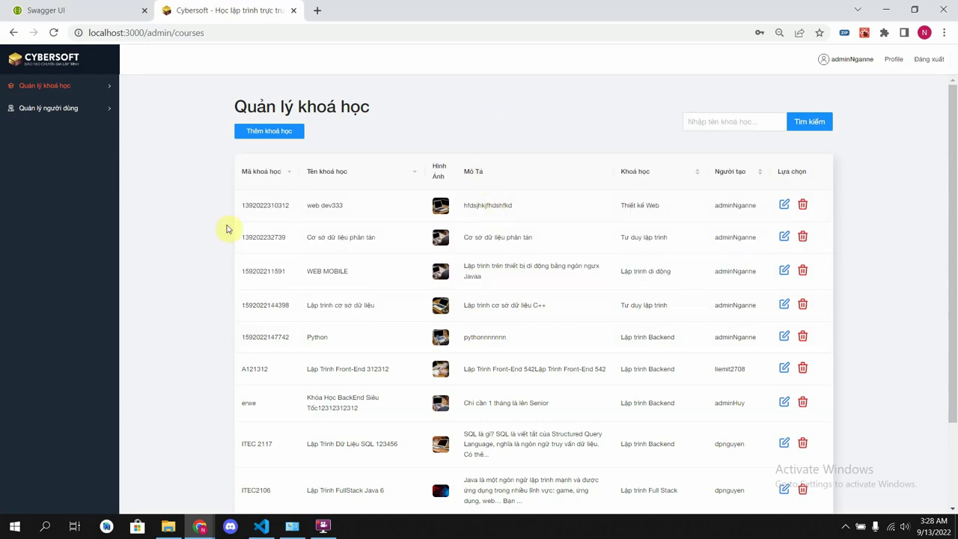
left_click_drag(239, 240, 207, 234)
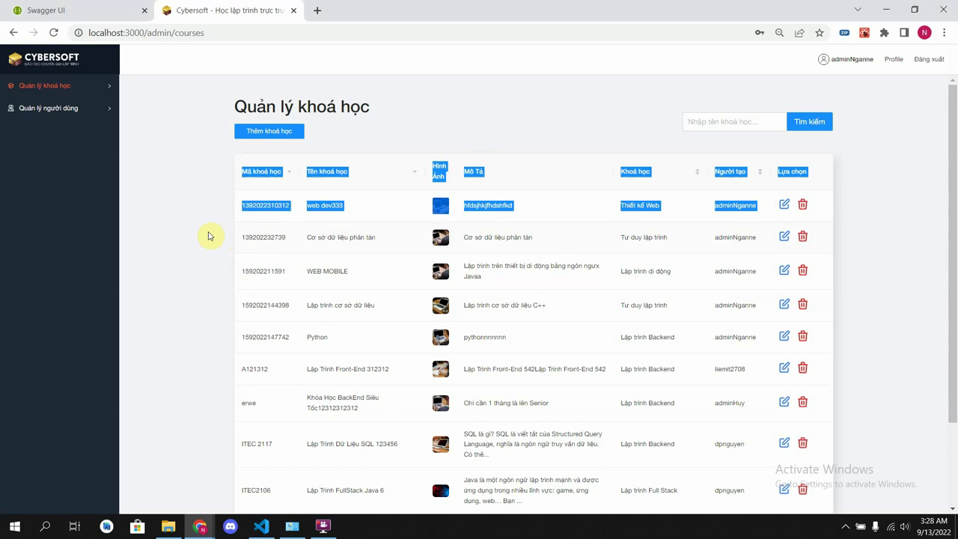
left_click(456, 112)
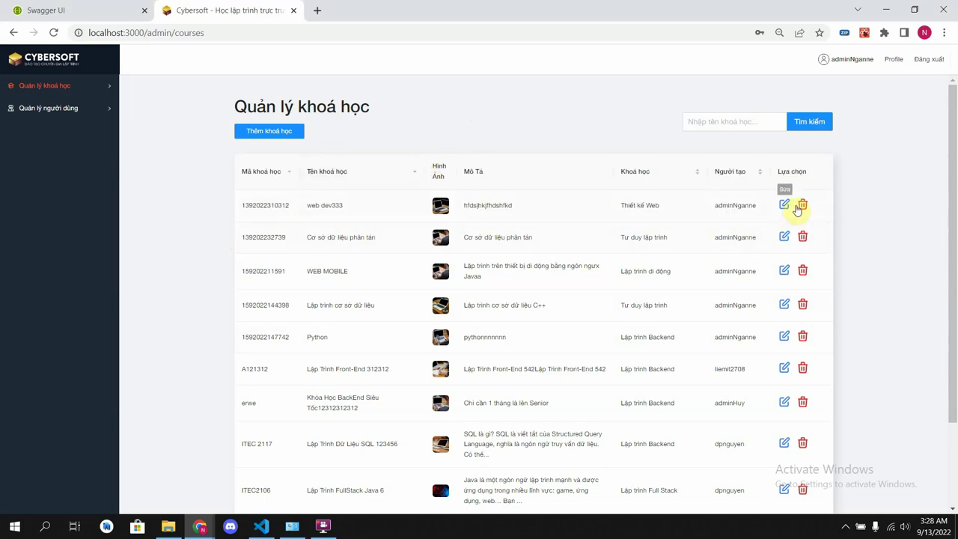
left_click(802, 204)
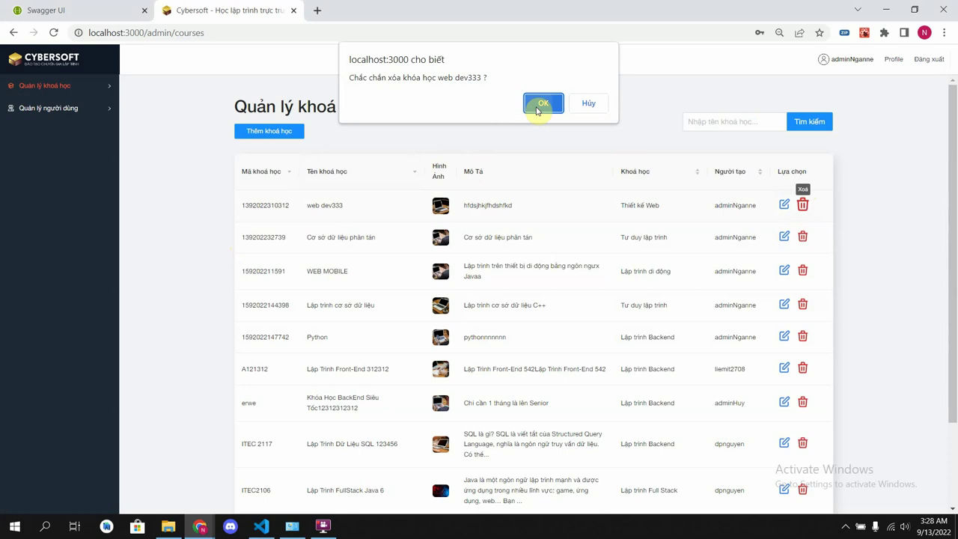
- Delete the courses web dev333, WEB MOBILE and Python, confirming each deletion
left_click(540, 103)
left_click(490, 335)
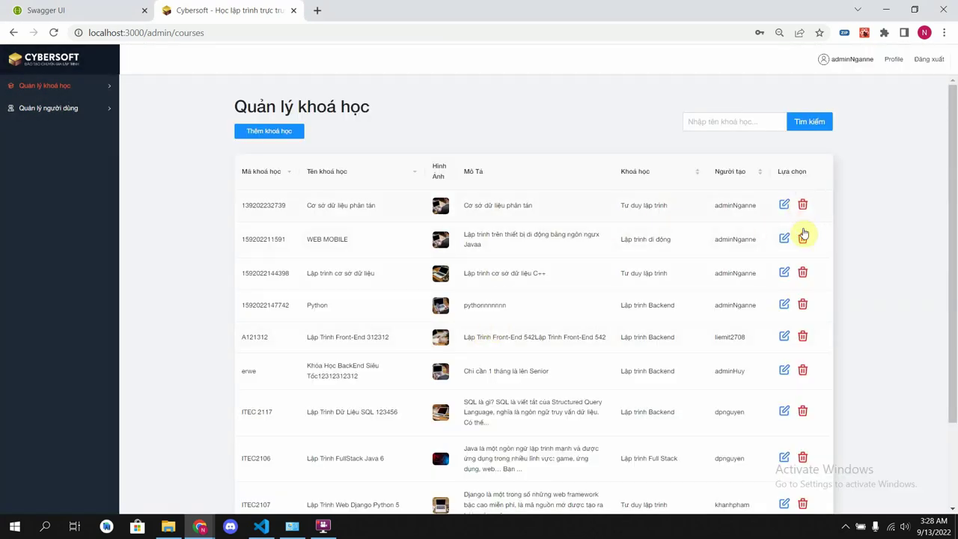
left_click(802, 239)
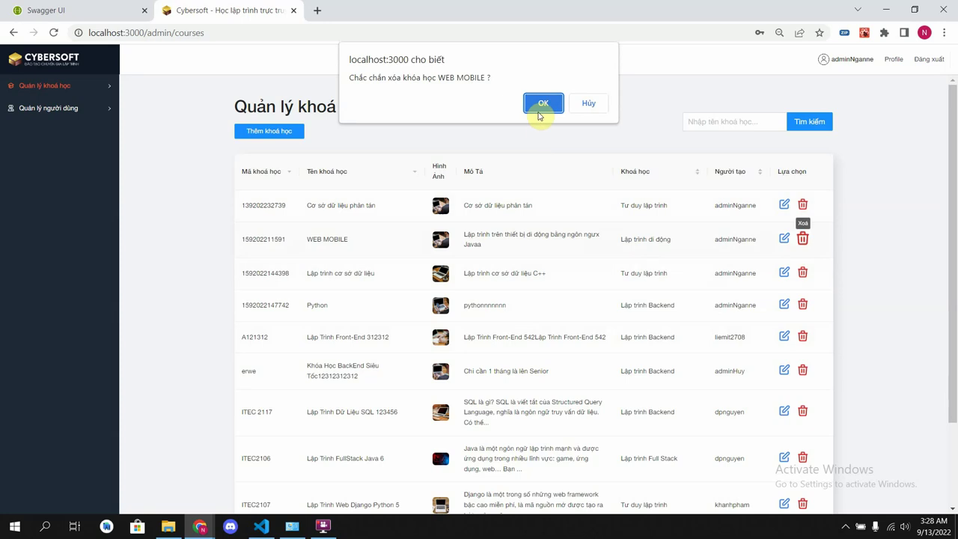
left_click(540, 105)
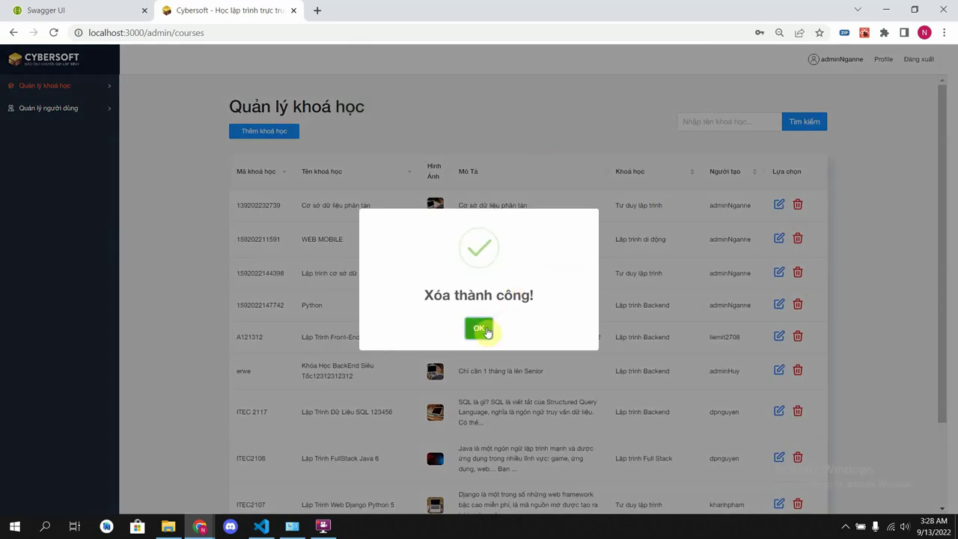
left_click(484, 329)
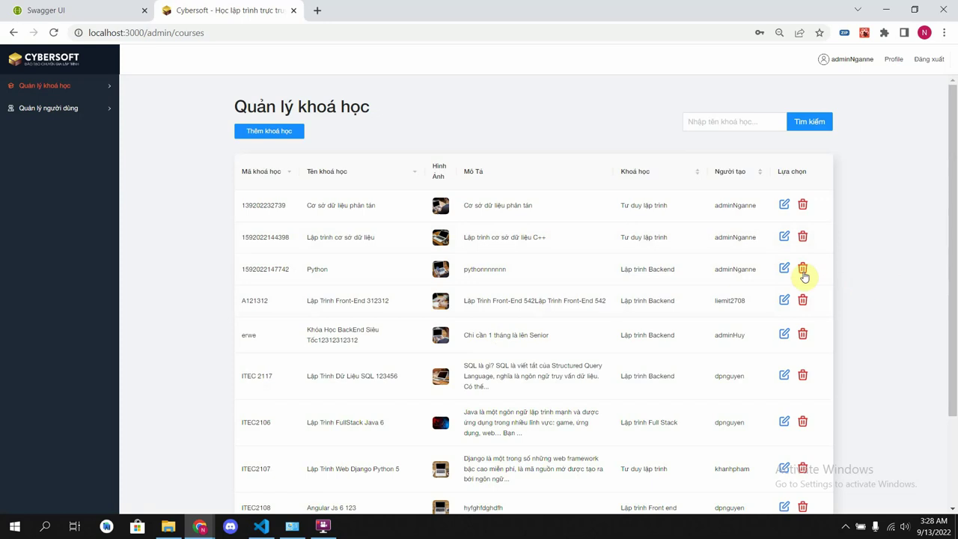
left_click(802, 271)
left_click(543, 102)
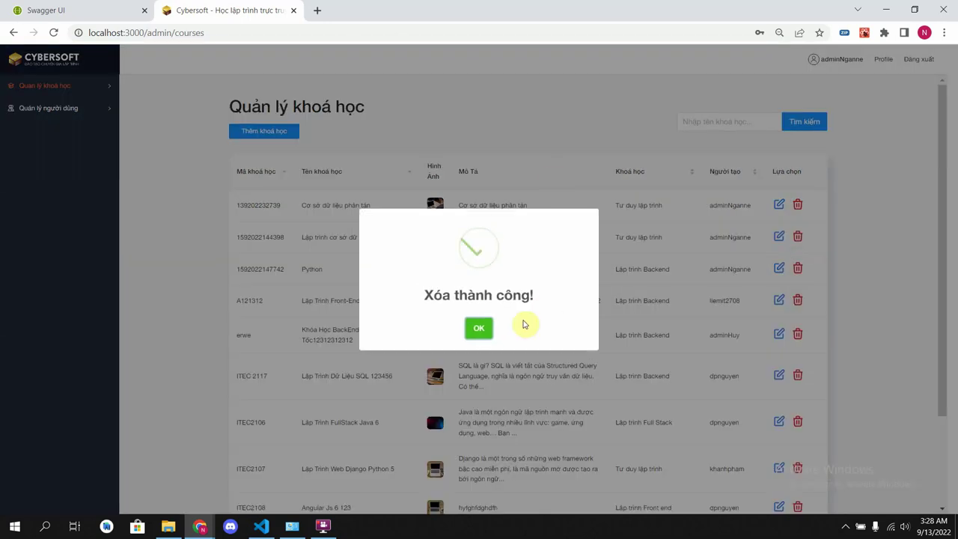
left_click(479, 328)
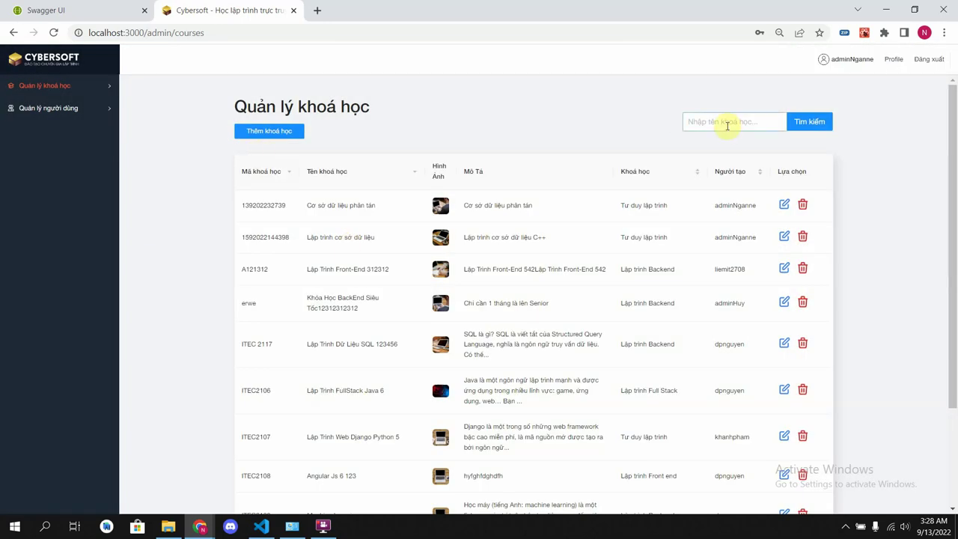
- Browse course list pages 2 and 3, then open the user list under Quản lý người dùng
scroll(486, 130, "down", 3)
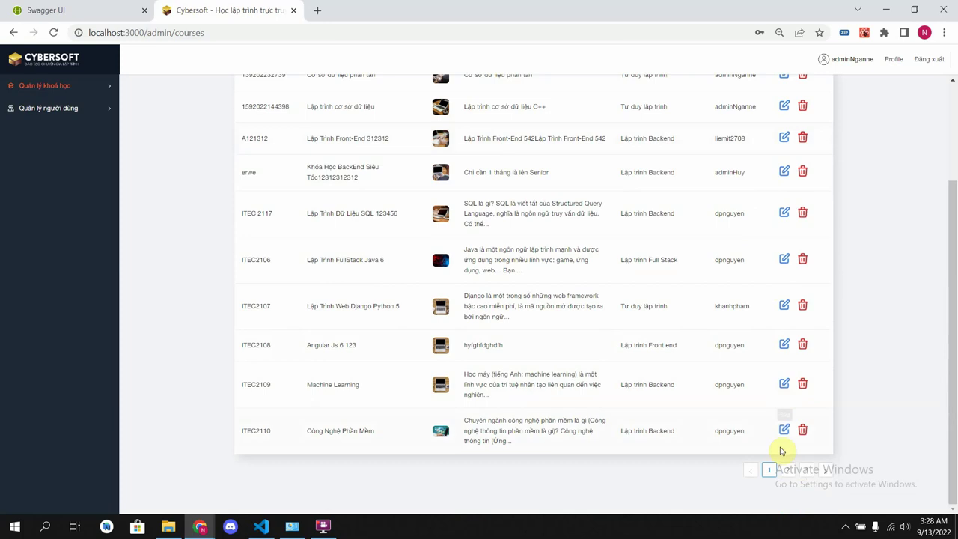
left_click(787, 469)
scroll(814, 443, "down", 1)
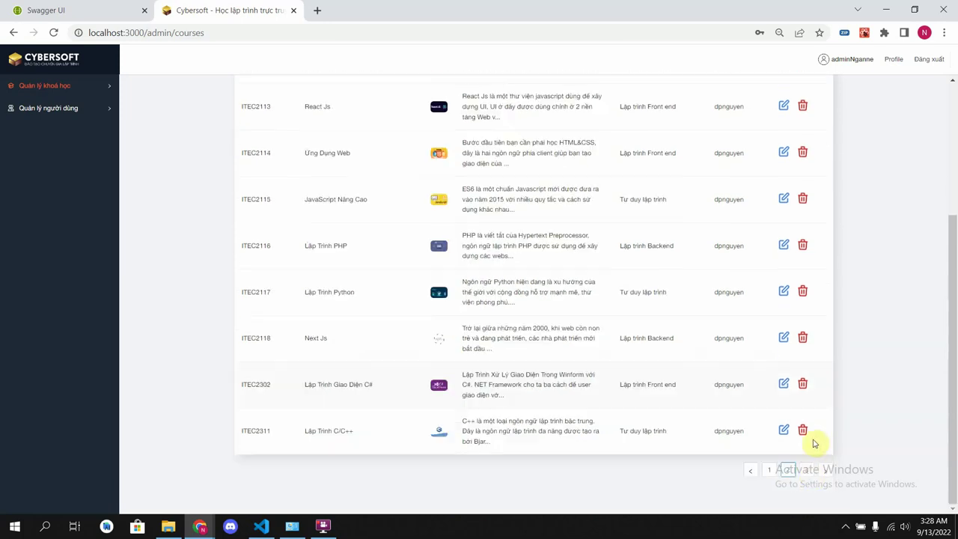
left_click(806, 469)
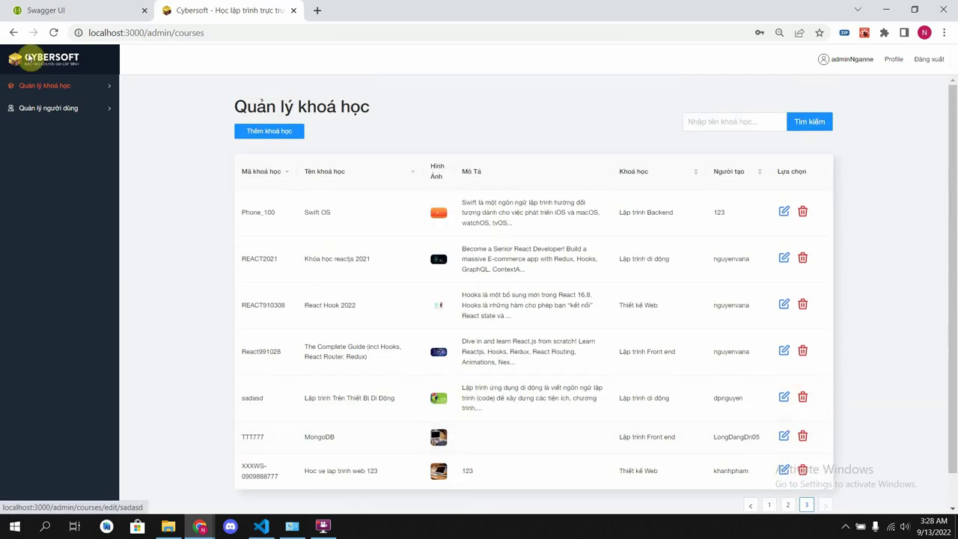
mouse_move(110, 109)
left_click(149, 110)
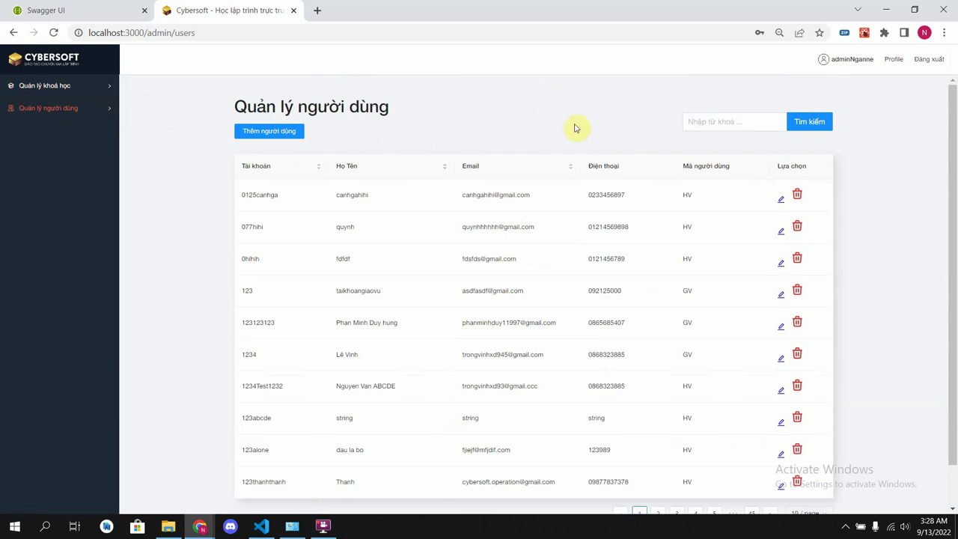
left_click(688, 121)
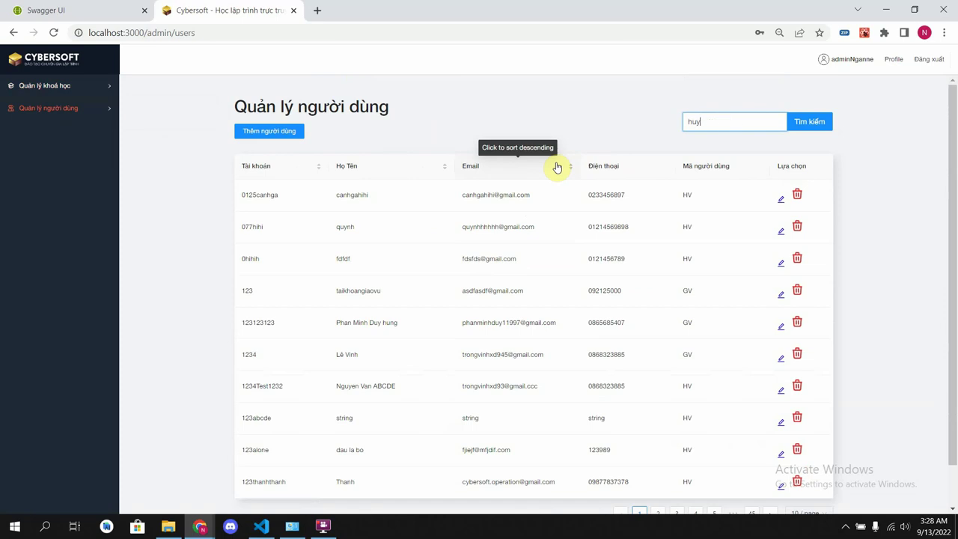
key("Return")
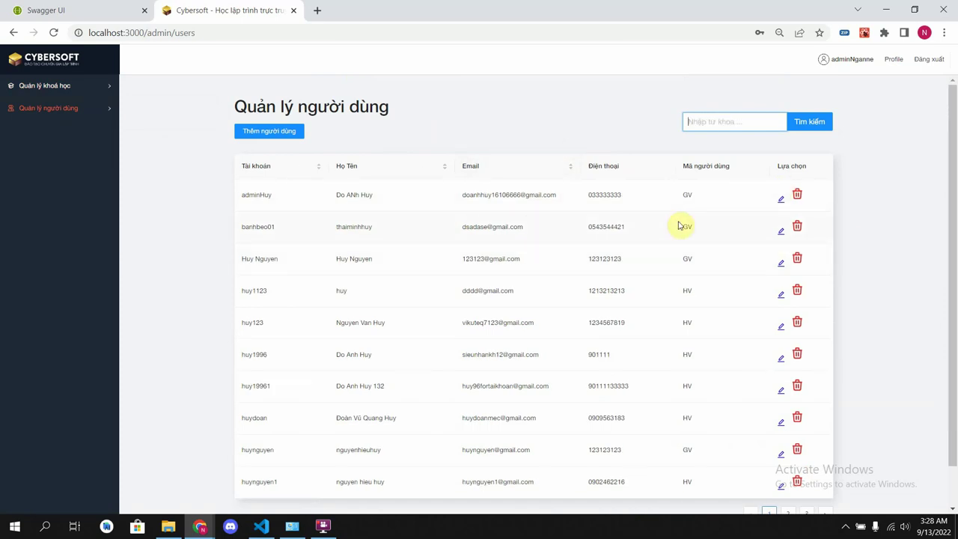
key("Return")
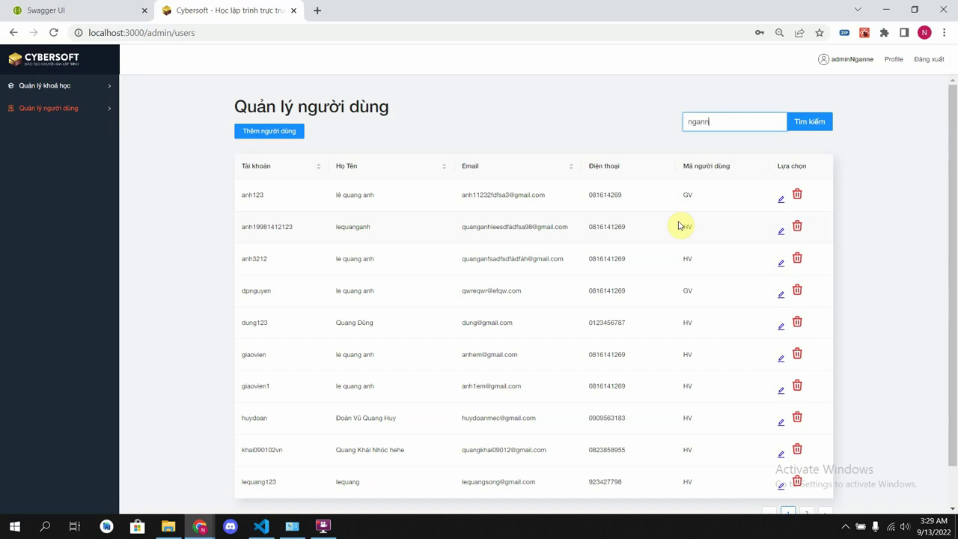
key("Return")
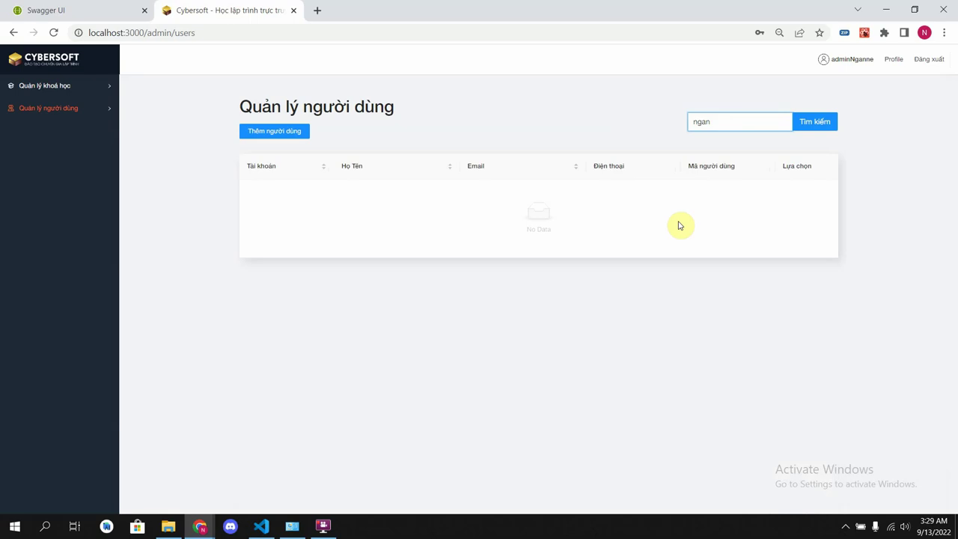
key("Return")
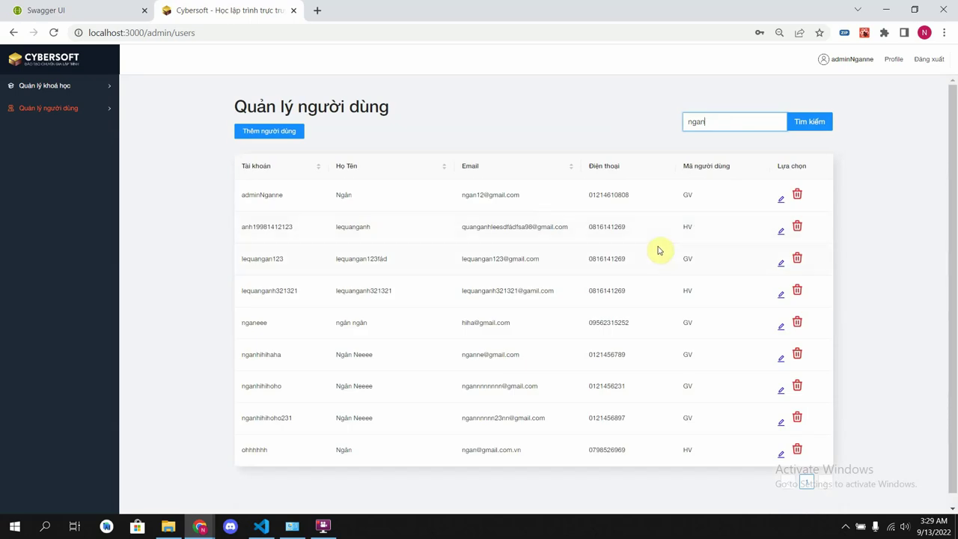
key("Return")
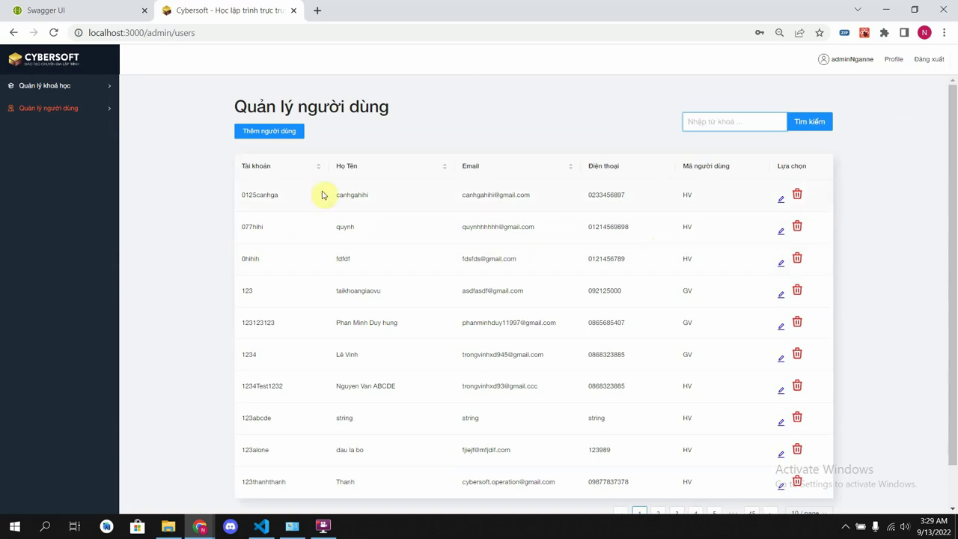
- Delete users 0125canhga and 077hihi, then cancel the deletion of user 0hihih
left_click(797, 196)
left_click(544, 105)
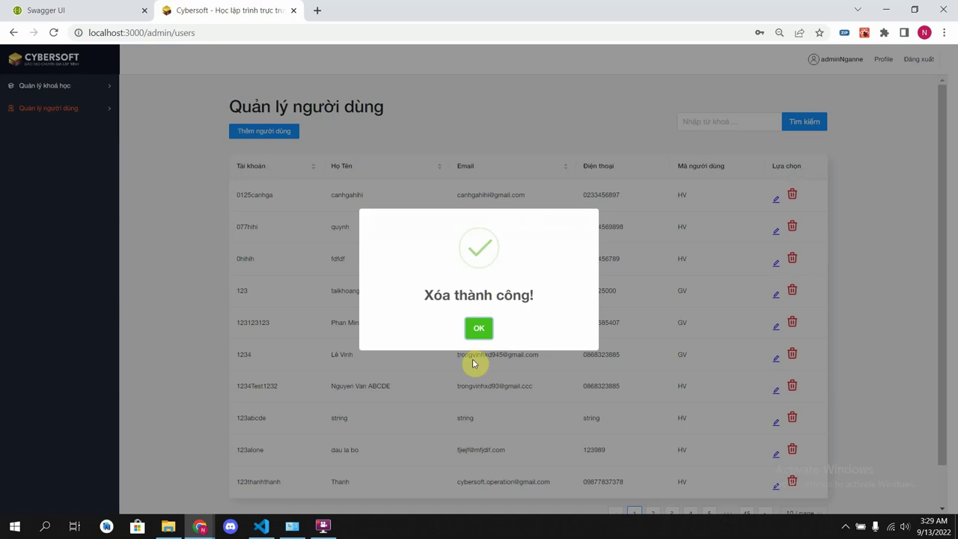
left_click(479, 329)
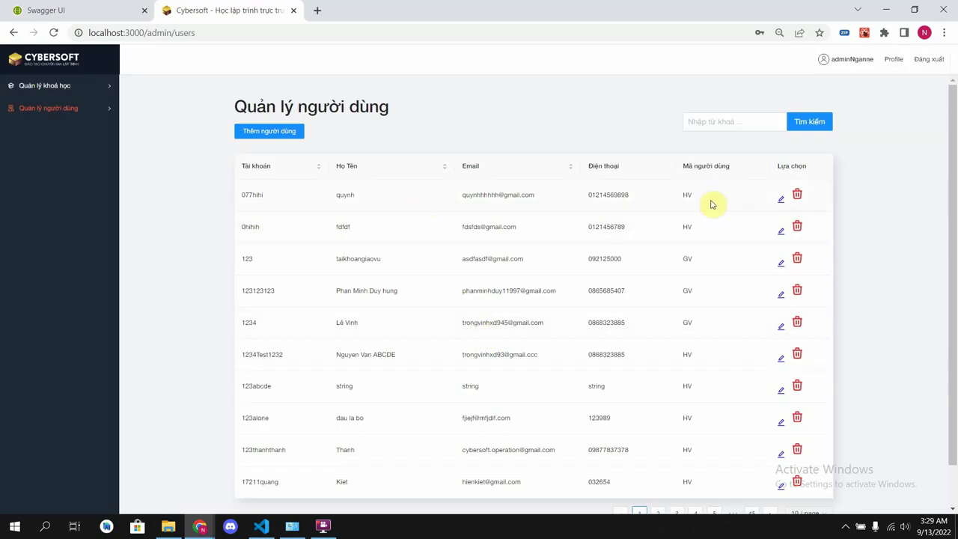
left_click(796, 194)
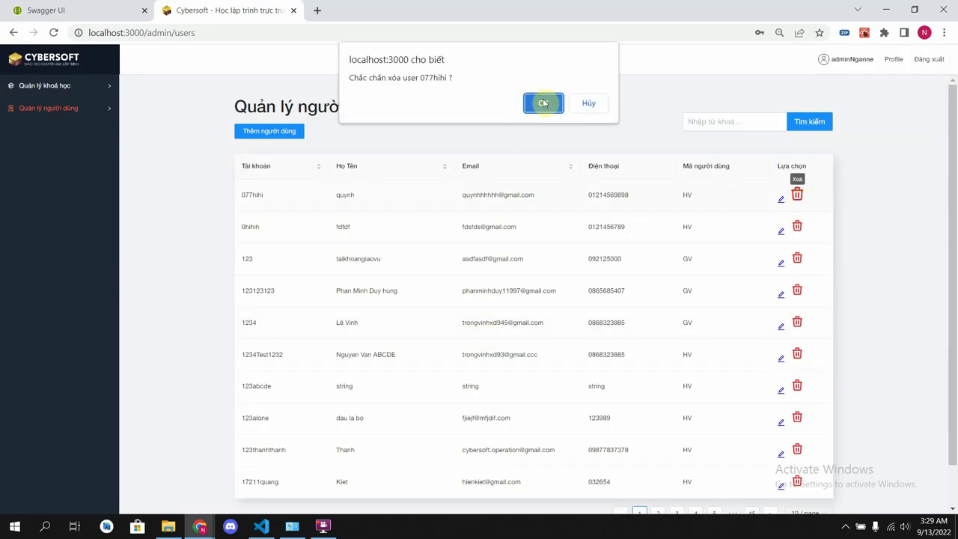
left_click(544, 101)
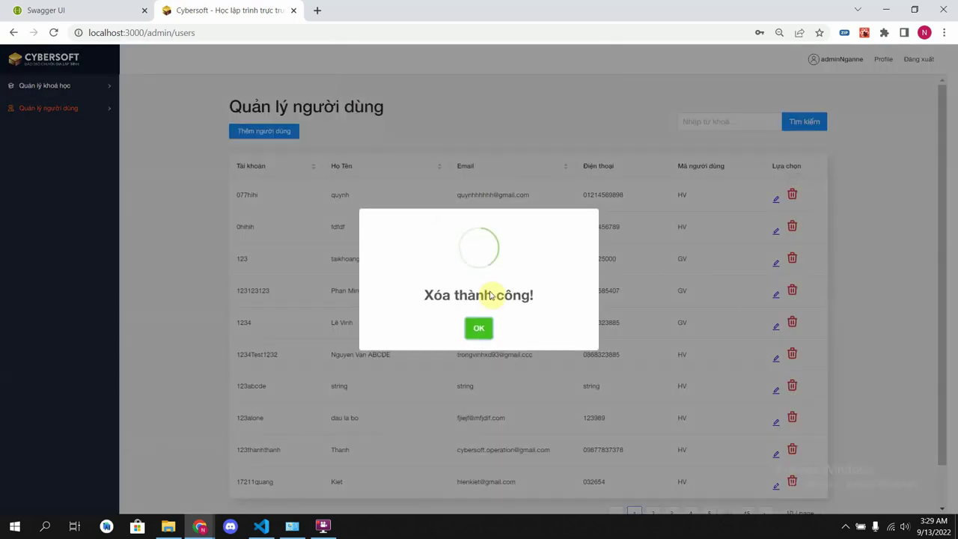
left_click(479, 329)
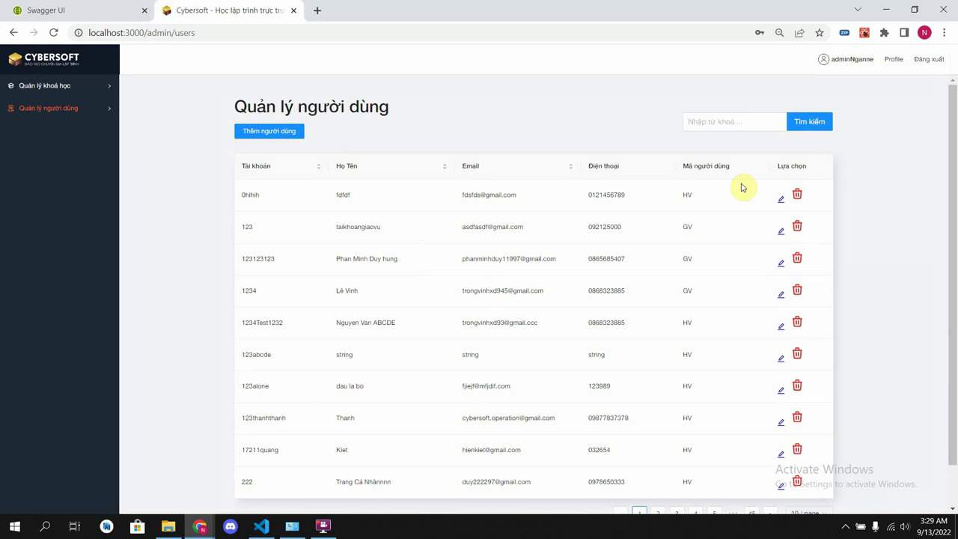
left_click(795, 196)
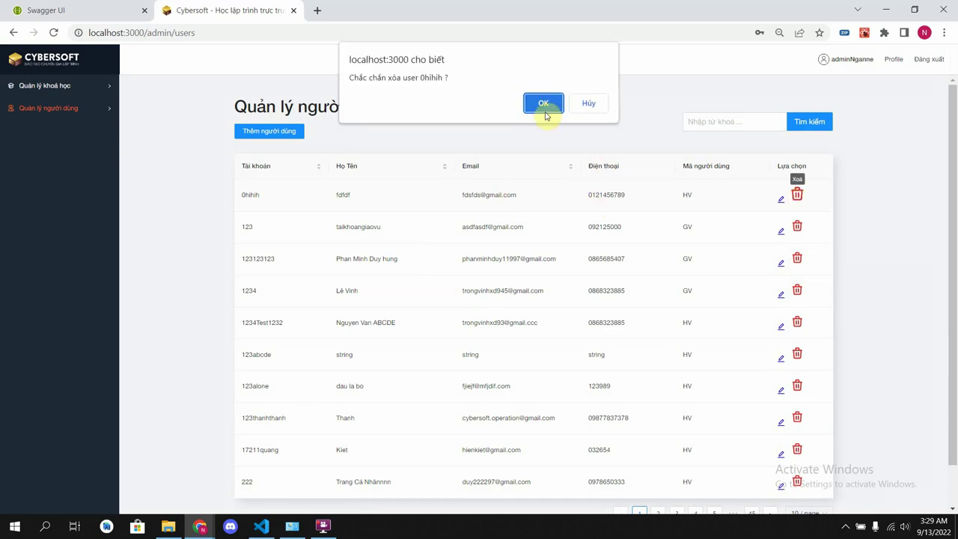
left_click(586, 104)
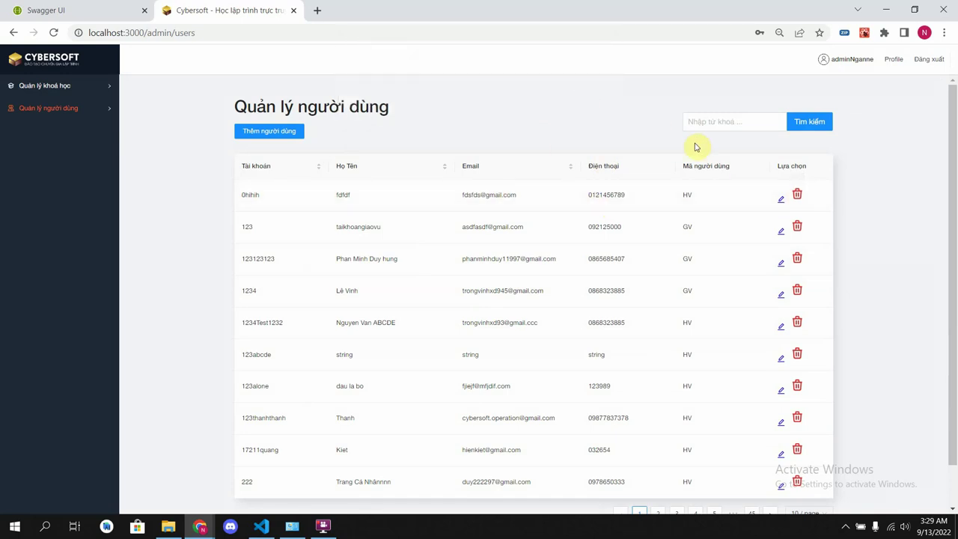
- Edit user 0hihih's full name and phone number, enter the password, and save the changes
left_click(780, 198)
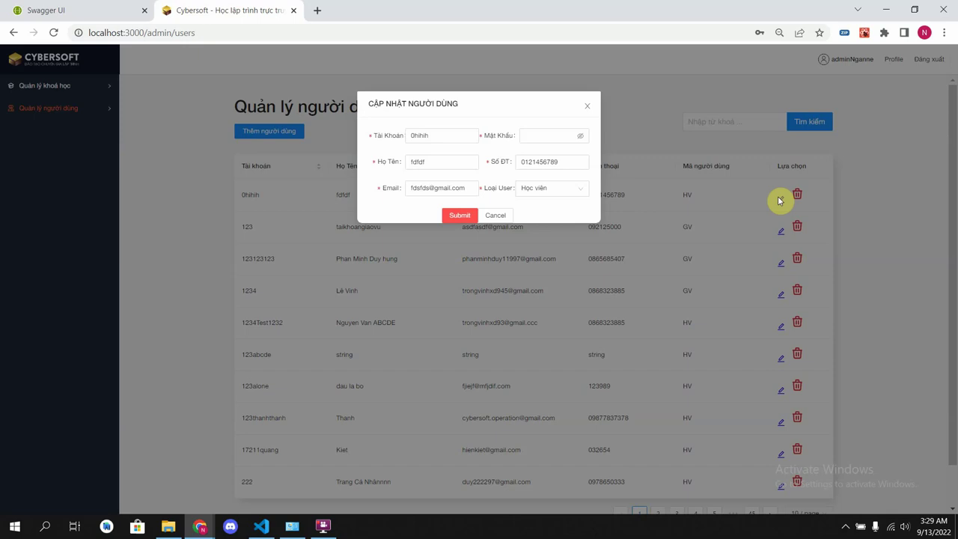
left_click(456, 161)
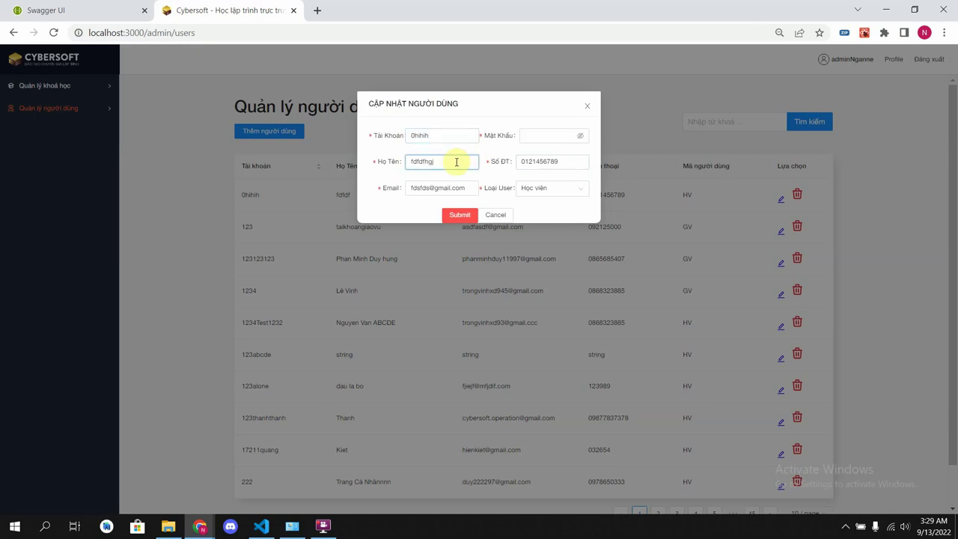
left_click(466, 187)
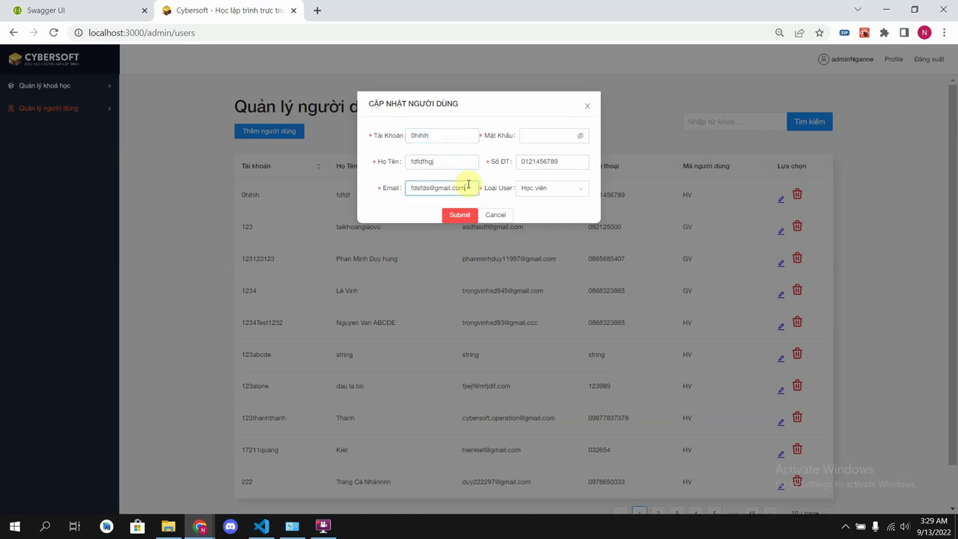
left_click(533, 135)
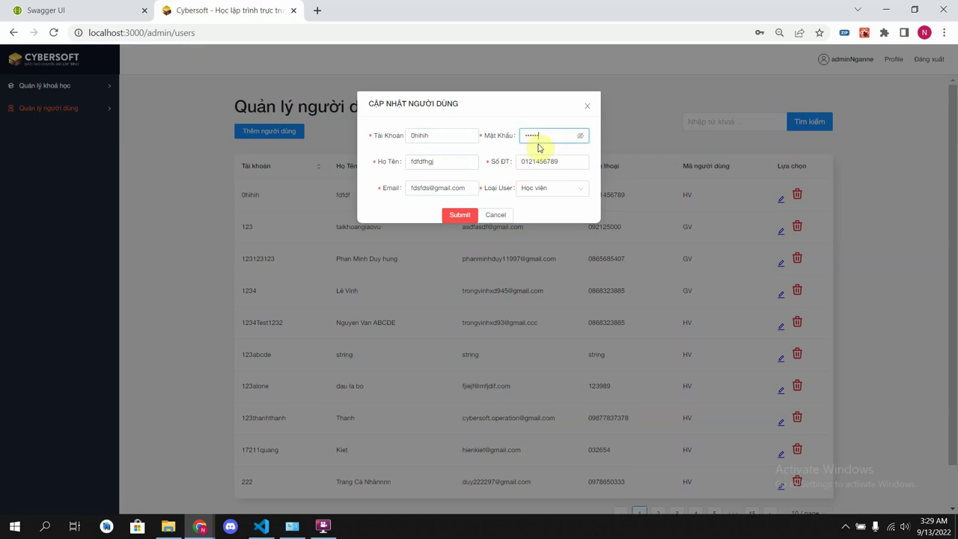
left_click(538, 161)
key("BackSpace")
key("BackSpace")
key("BackSpace")
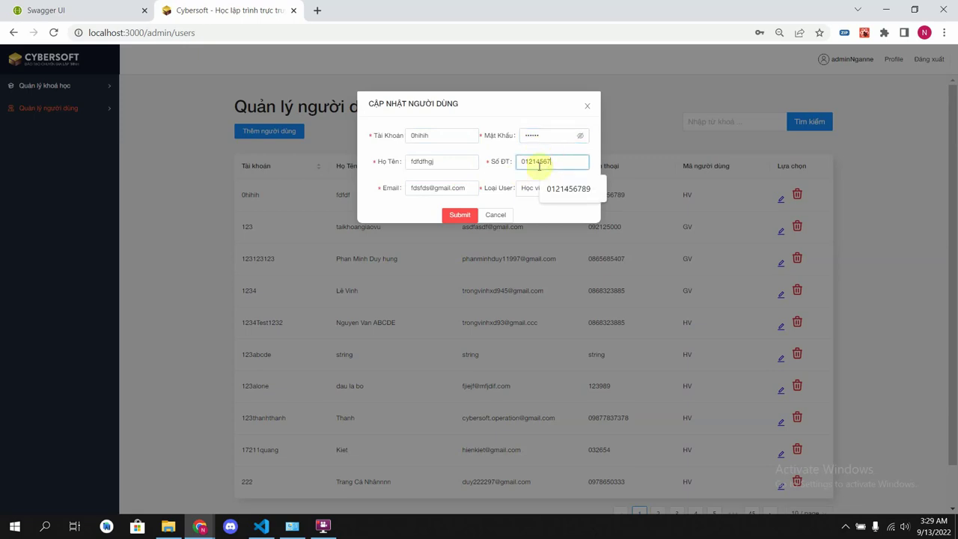
type("001")
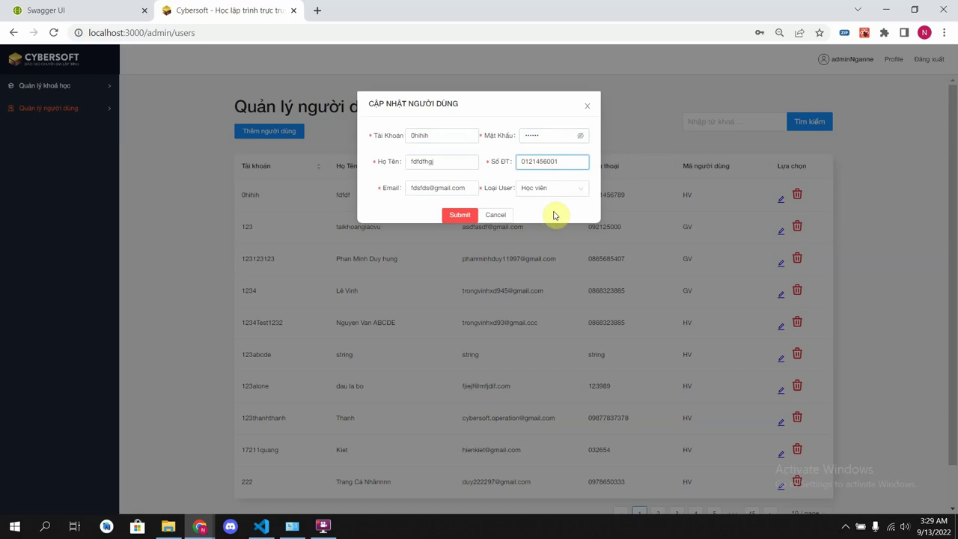
left_click(461, 215)
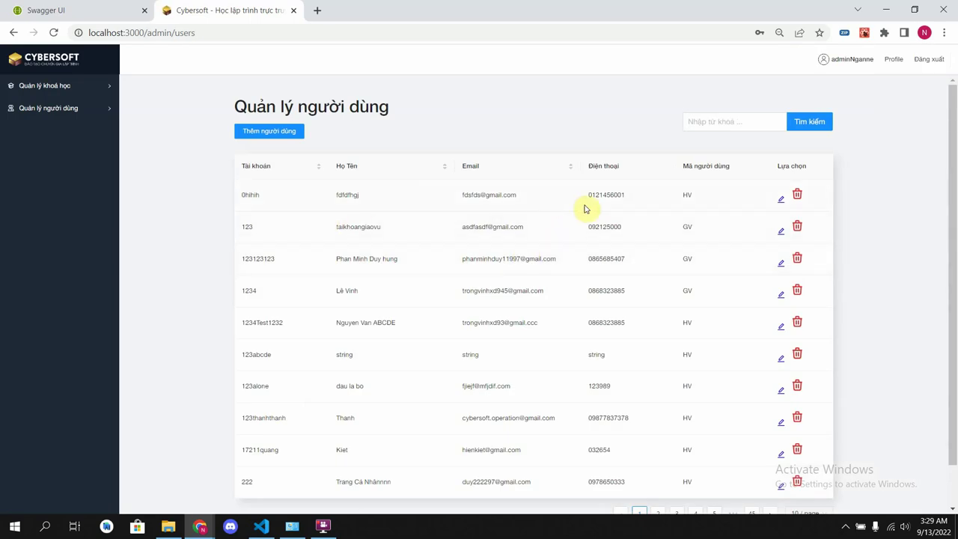
left_click_drag(585, 200, 632, 202)
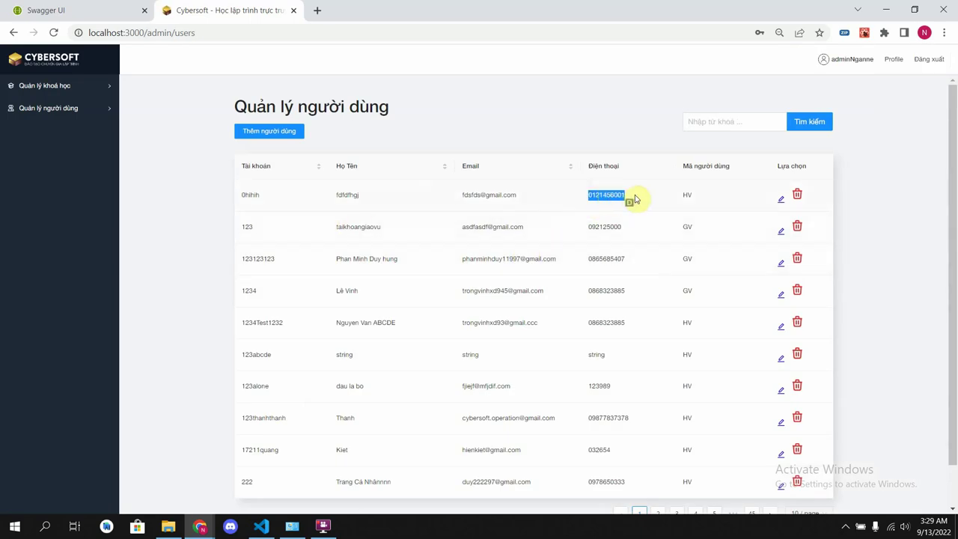
left_click(635, 199)
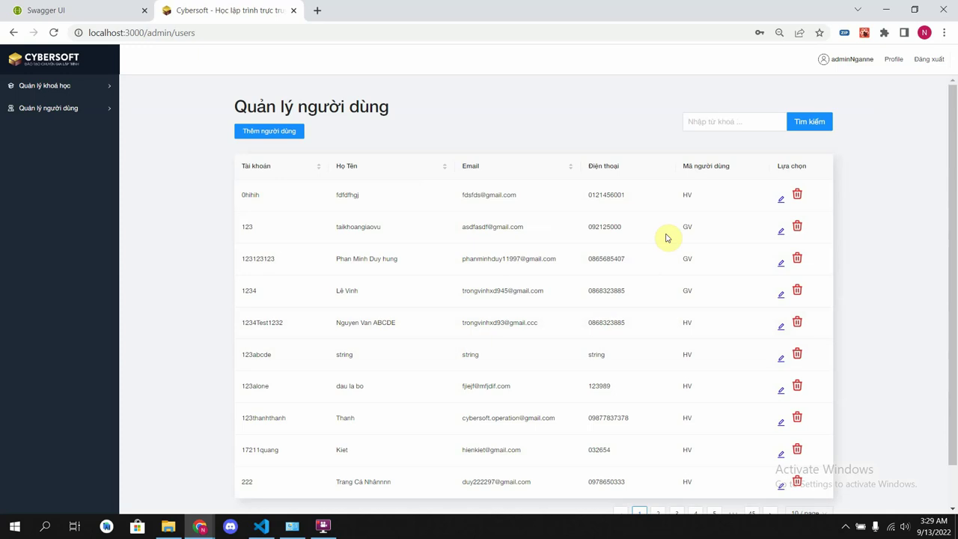
- Give user 123 a new full name and phone number, set type Học viên, and save
left_click(780, 231)
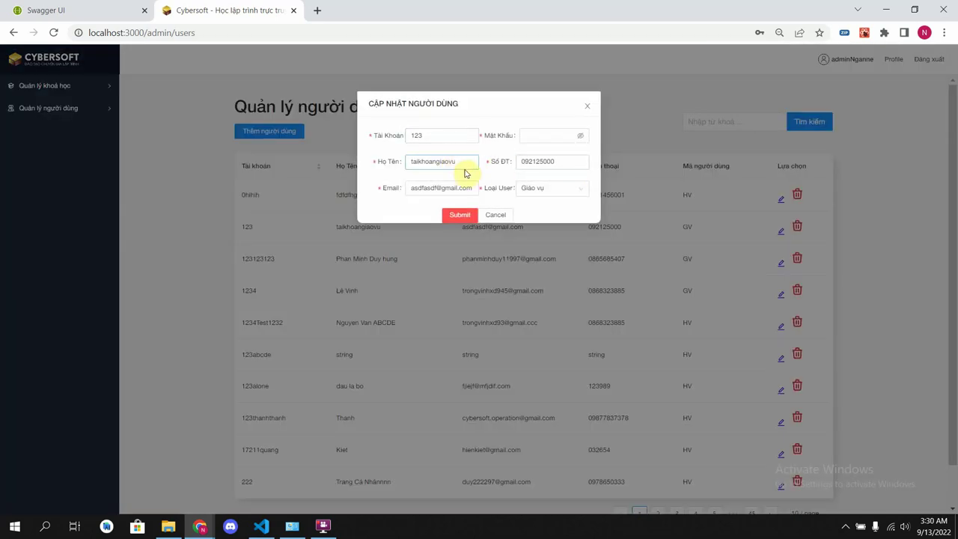
left_click(463, 167)
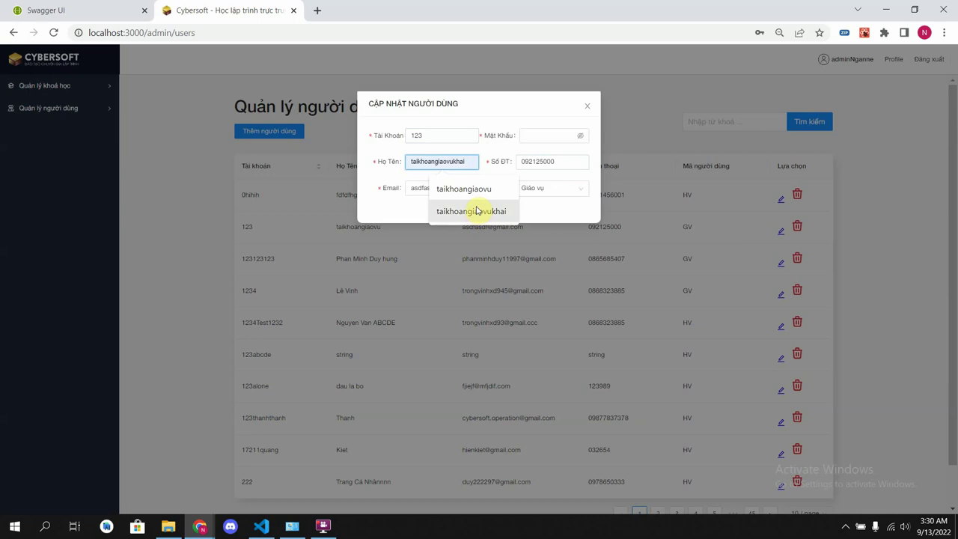
left_click(448, 211)
left_click(568, 159)
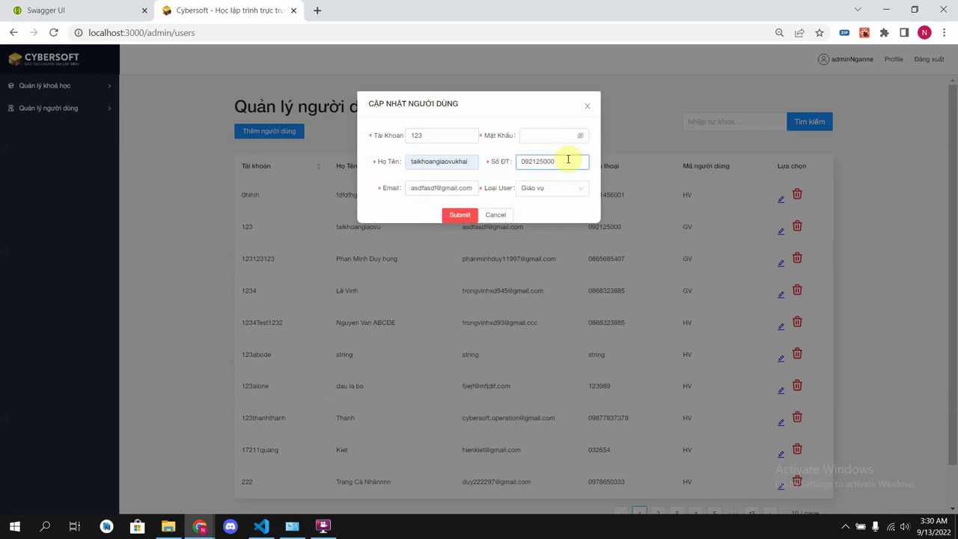
key("BackSpace")
type("111")
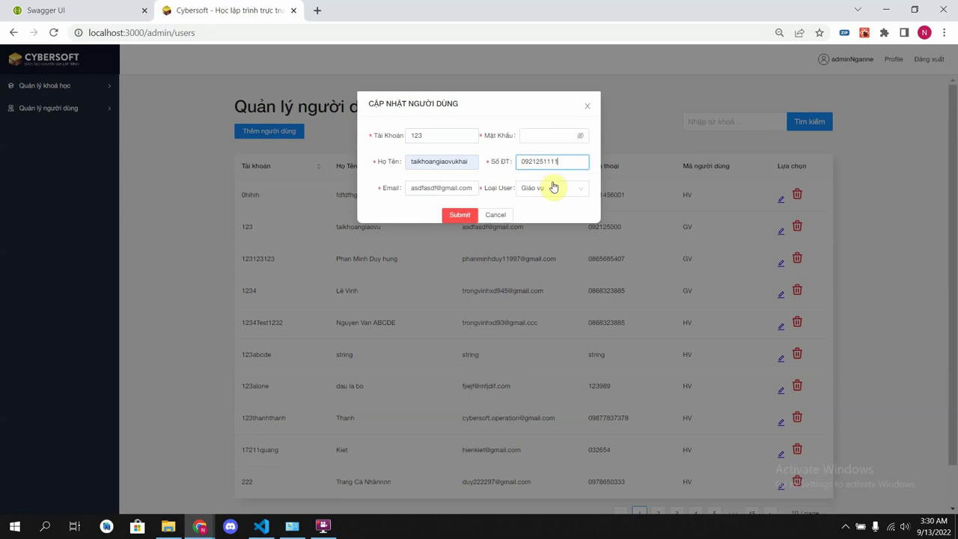
left_click(553, 195)
left_click(546, 221)
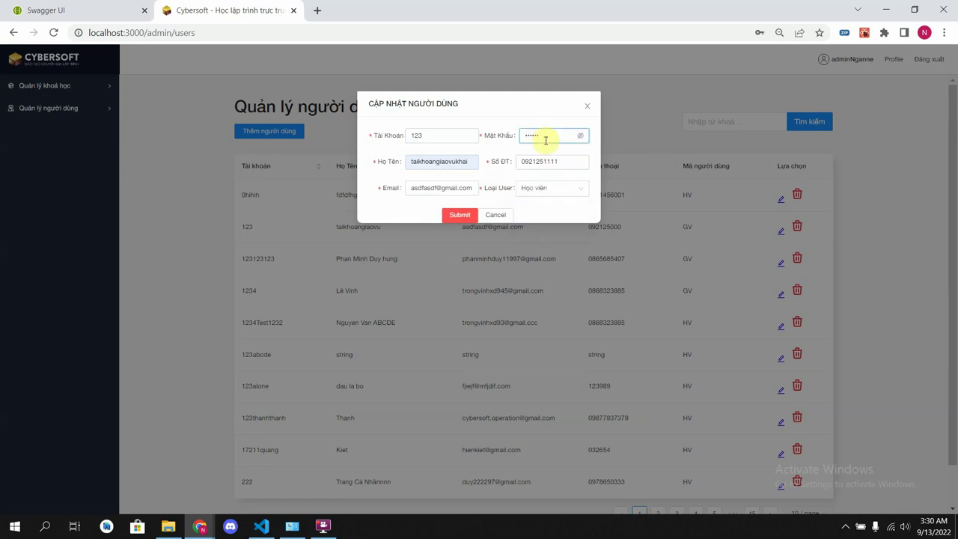
left_click(460, 214)
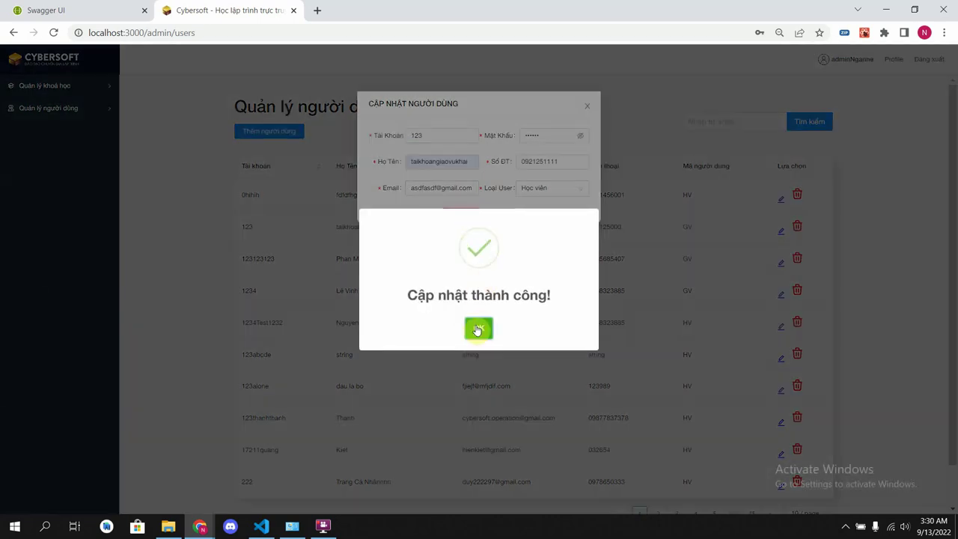
left_click(478, 329)
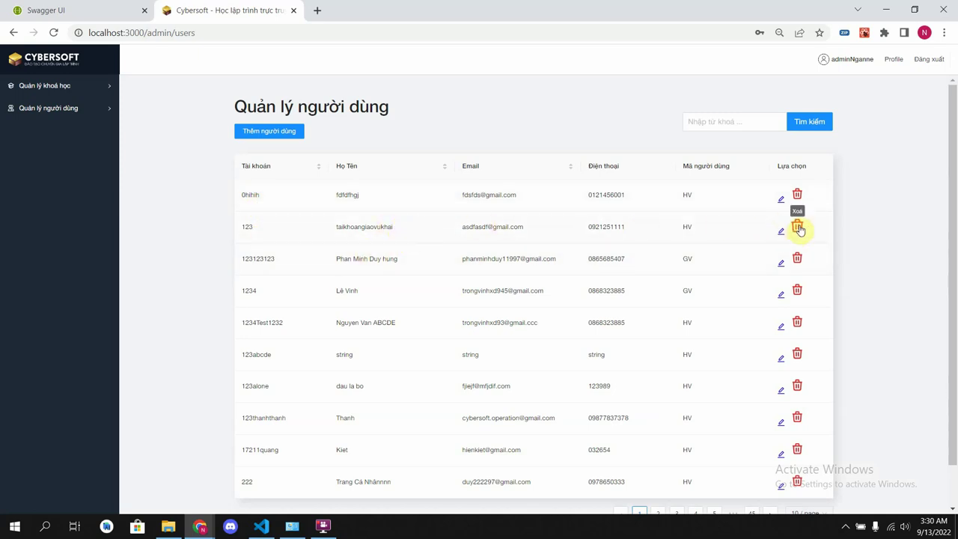
- Remove user 0hihih, confirming the deletion and acknowledging the success message
left_click(797, 196)
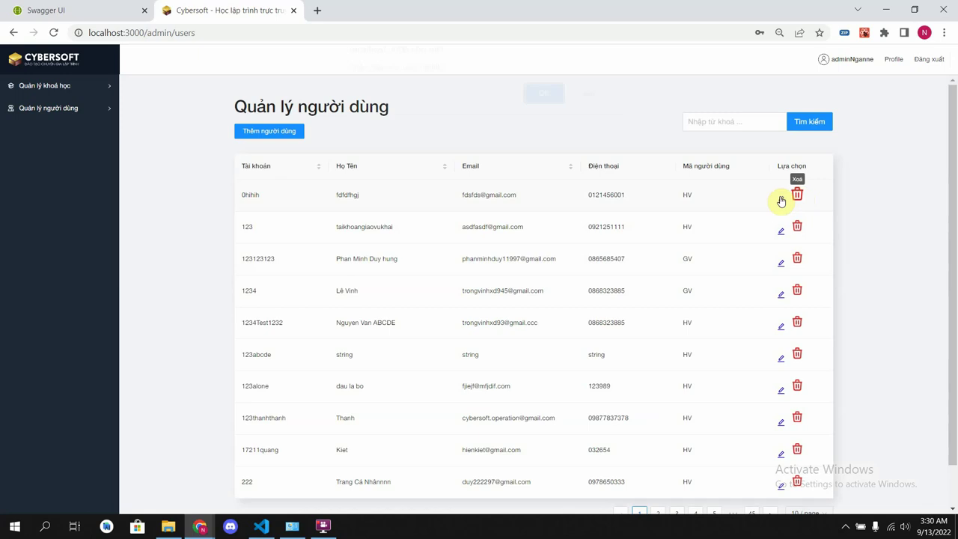
left_click(544, 102)
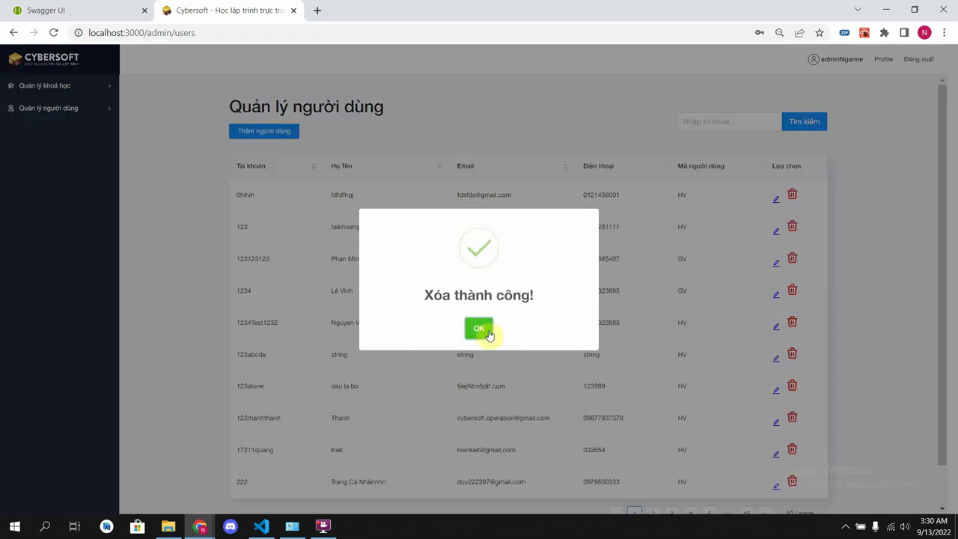
left_click(482, 332)
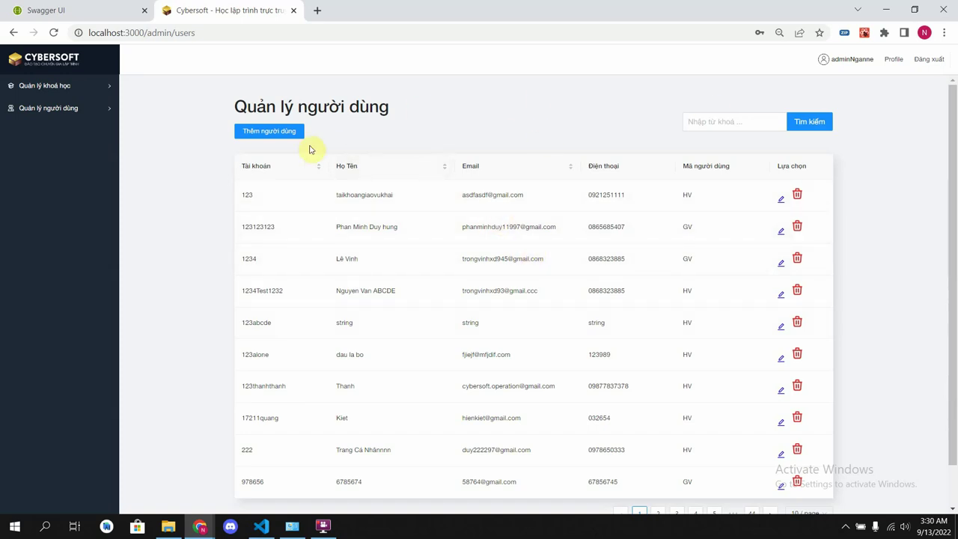
- Start a new user with account name 0abcd and fill in the full name
left_click(283, 132)
left_click(424, 135)
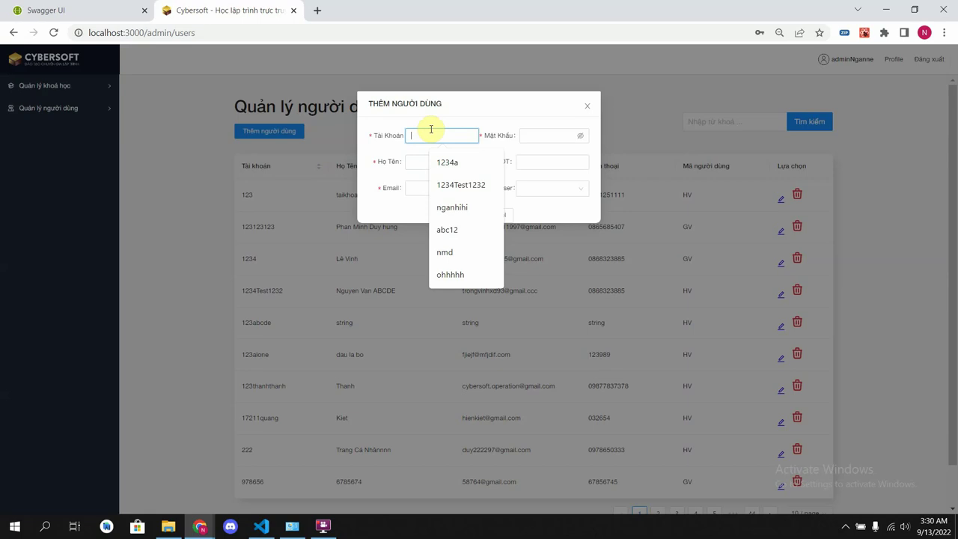
type("0")
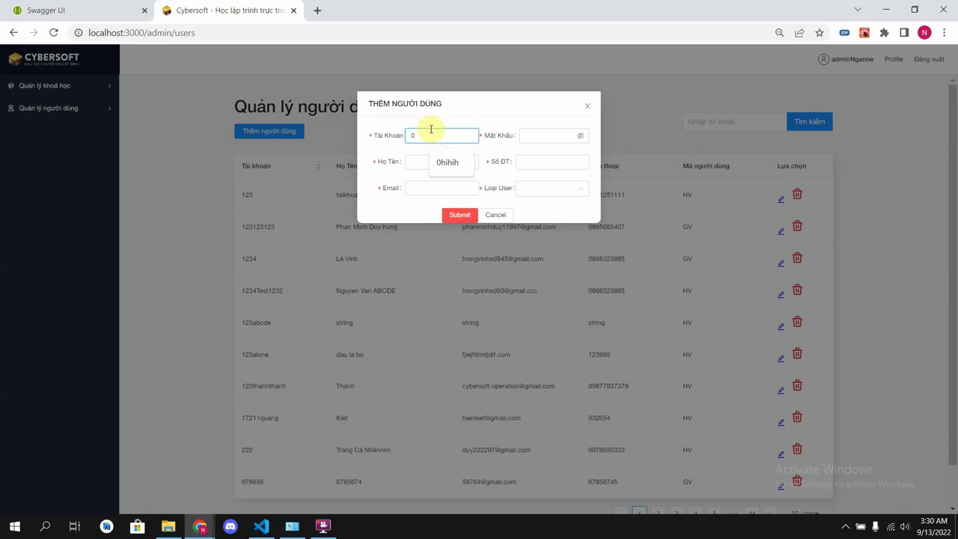
type("abcd")
left_click(456, 161)
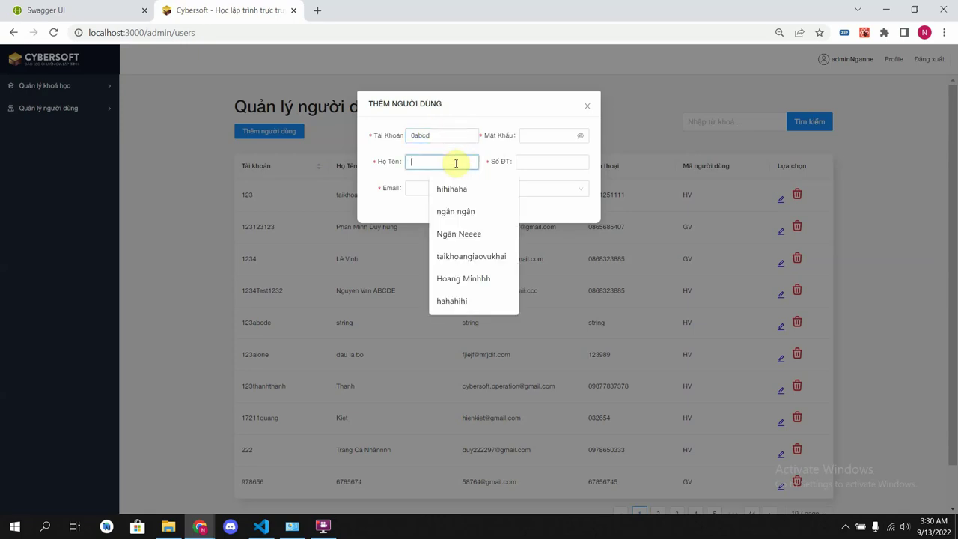
left_click(449, 188)
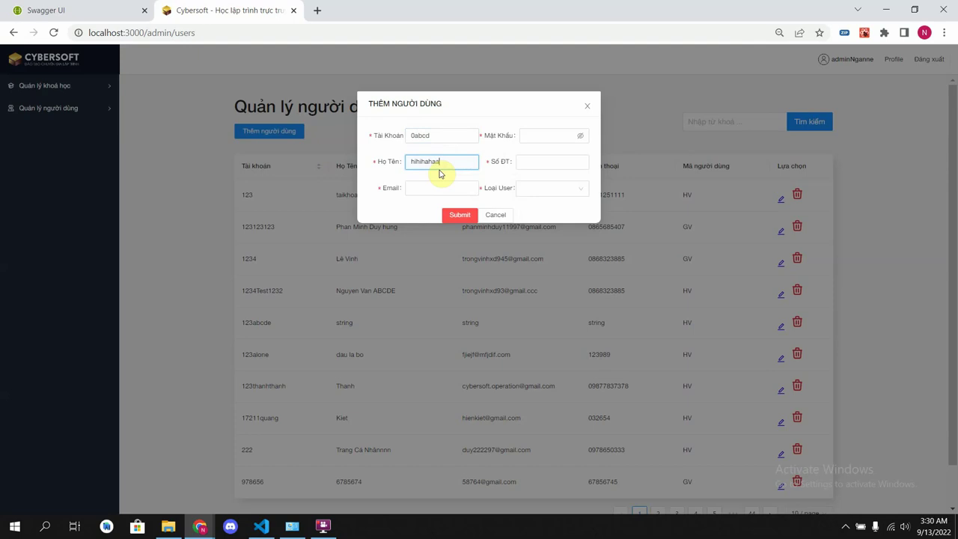
type("aaaa")
- Fill in the suggested email, password and phone number, choose Giáo vụ, and submit
left_click(442, 190)
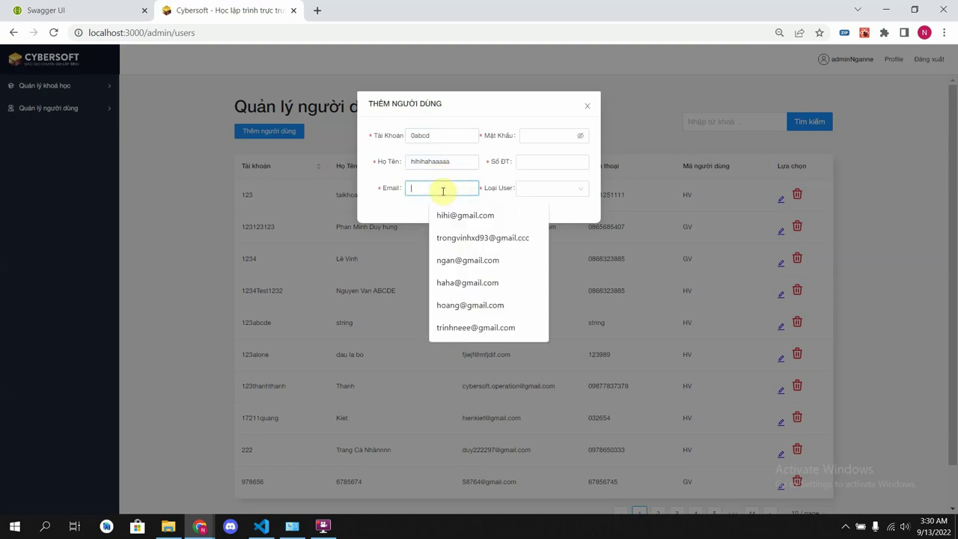
left_click(451, 305)
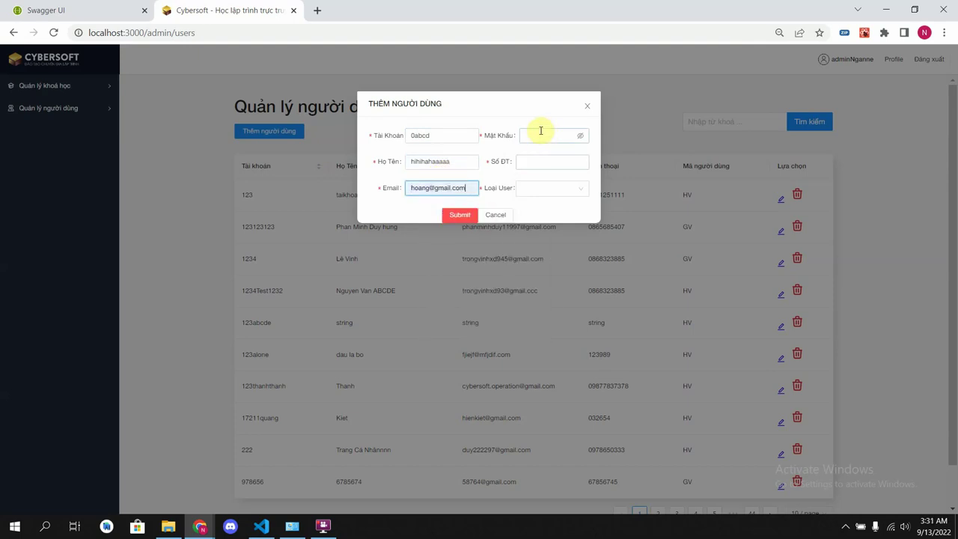
left_click(544, 135)
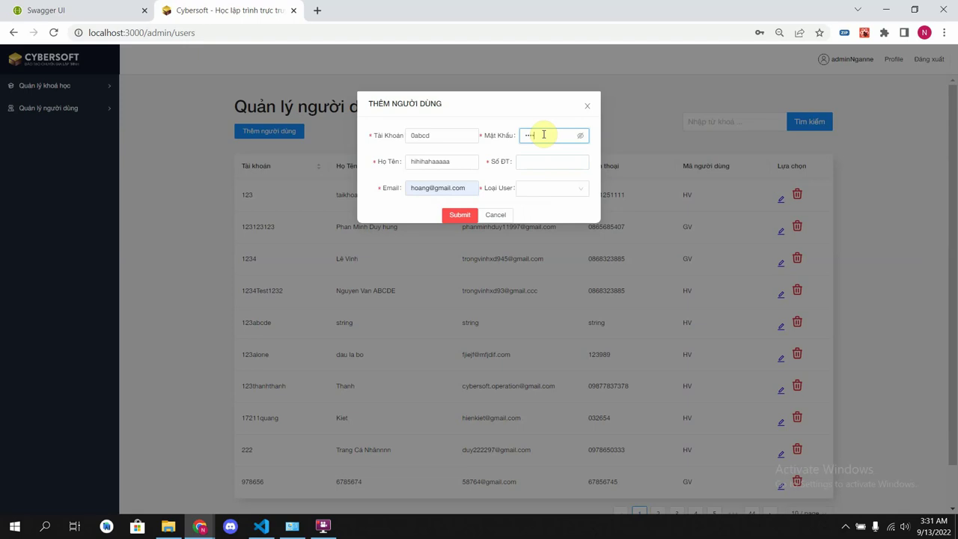
left_click(561, 165)
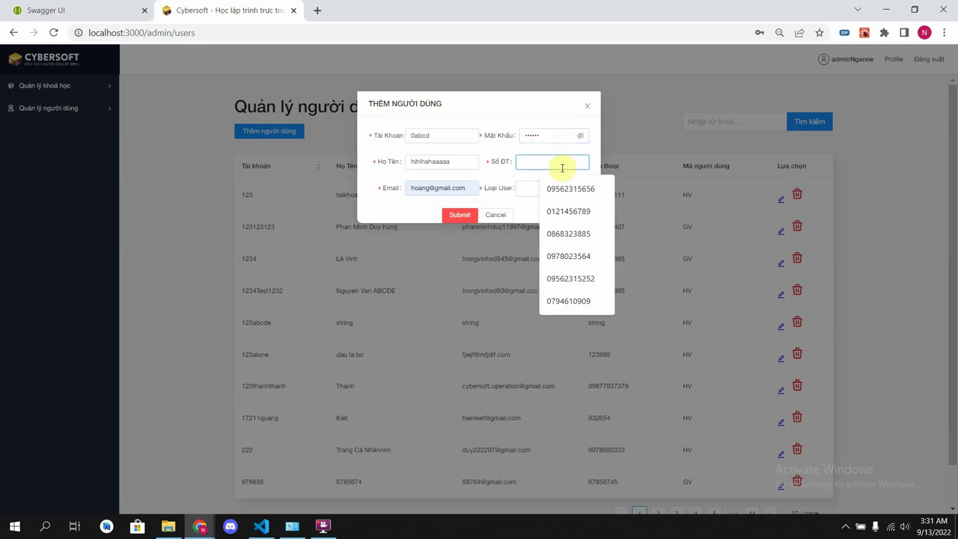
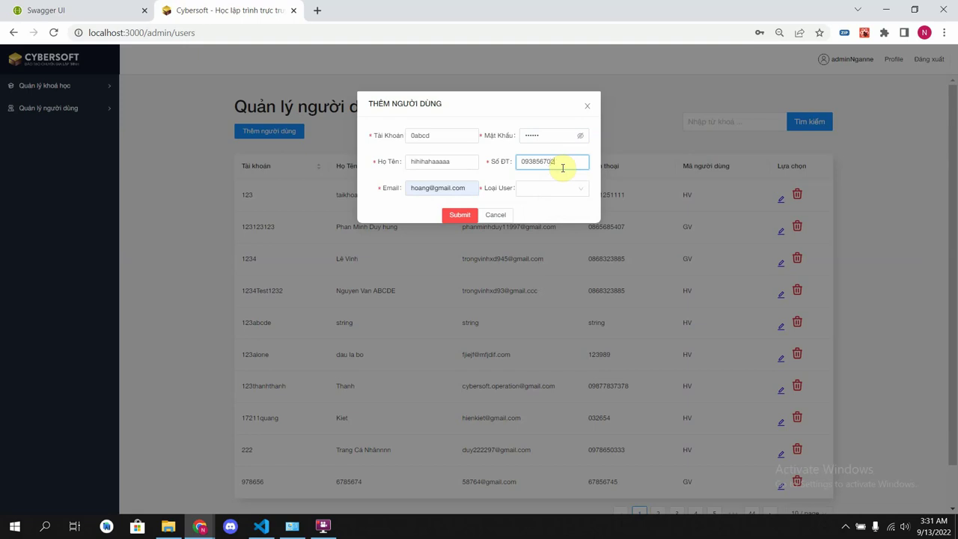
left_click(556, 187)
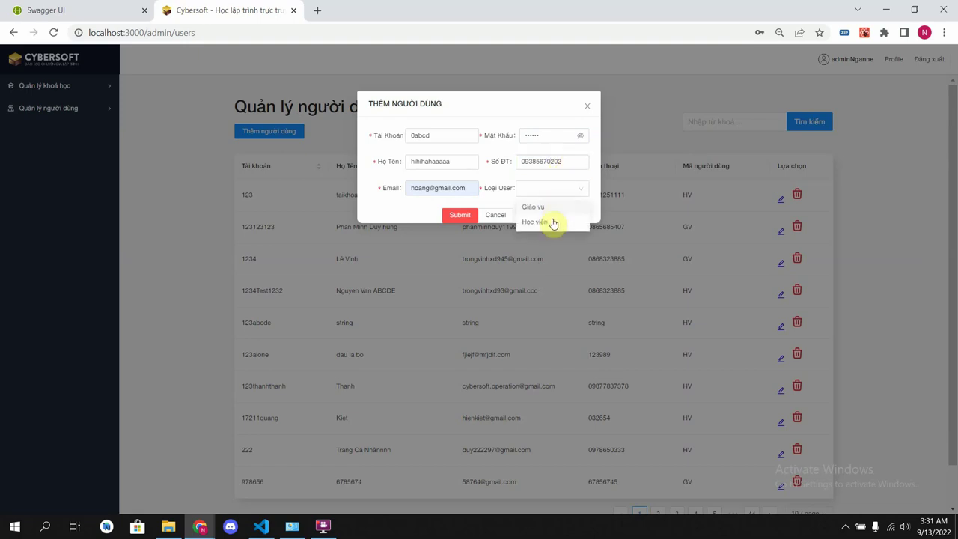
left_click(556, 208)
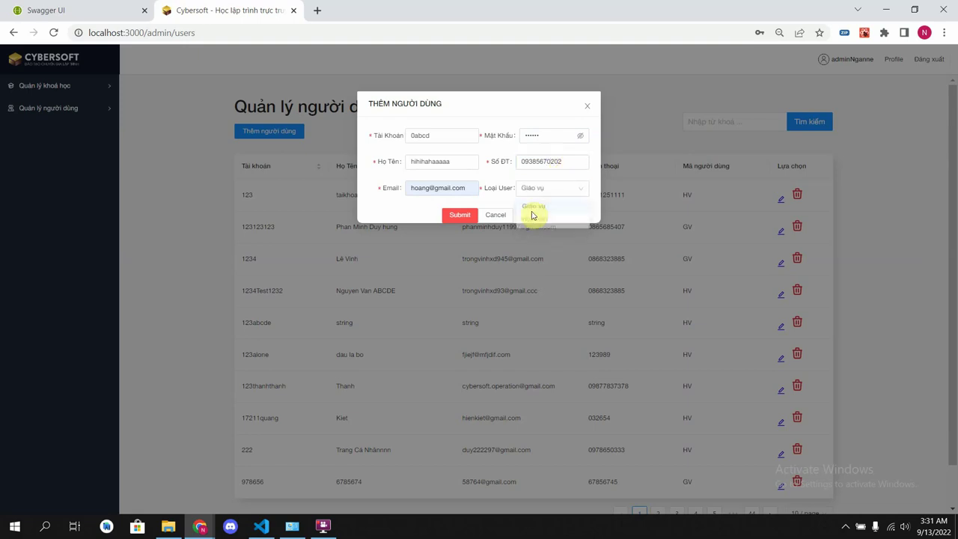
left_click(460, 216)
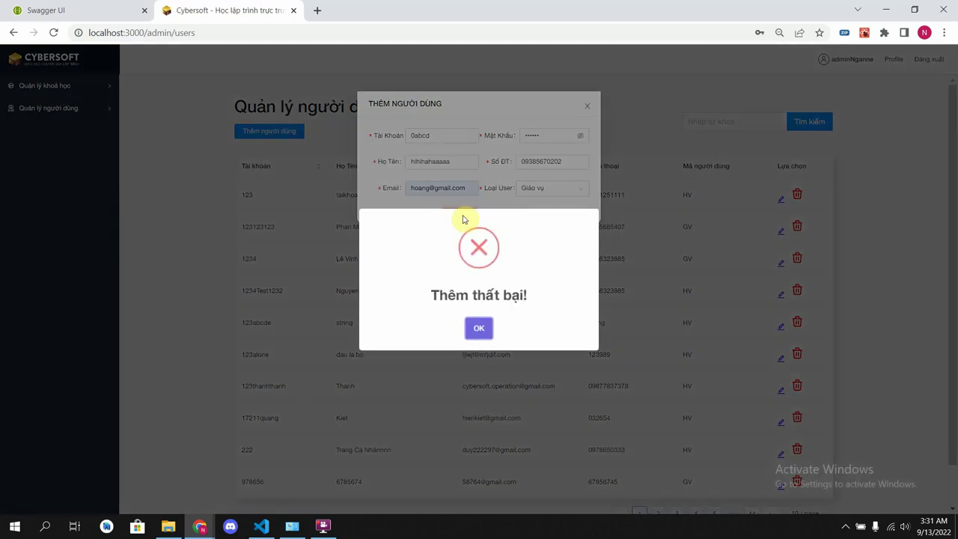
- Switch the user type to Học viên, trim the phone number, and resubmit; it fails again
left_click(479, 329)
left_click(565, 187)
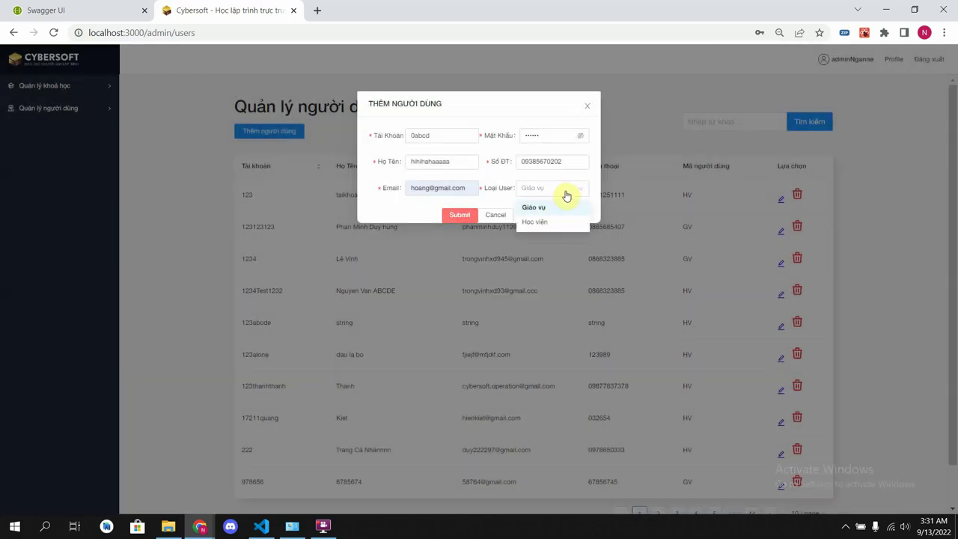
left_click(554, 221)
left_click(565, 160)
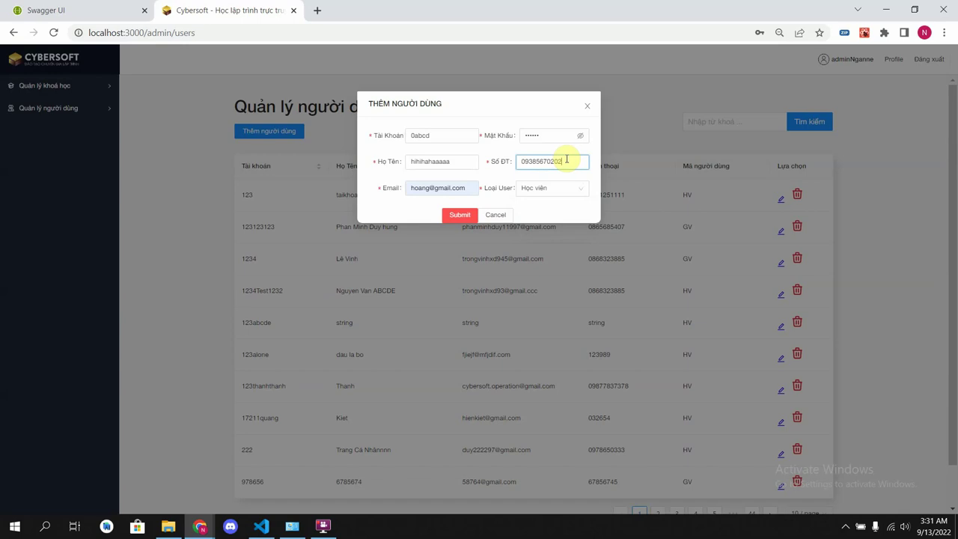
key("BackSpace")
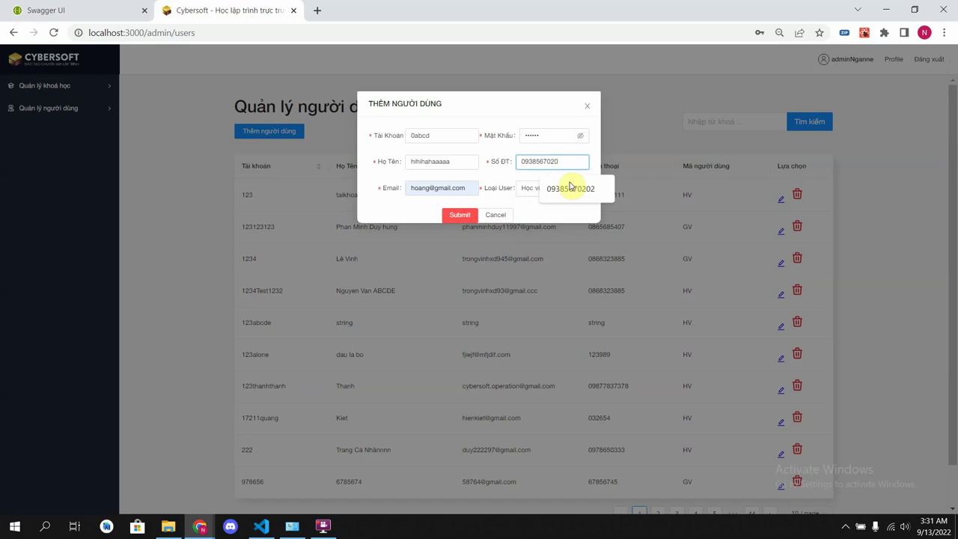
left_click(460, 216)
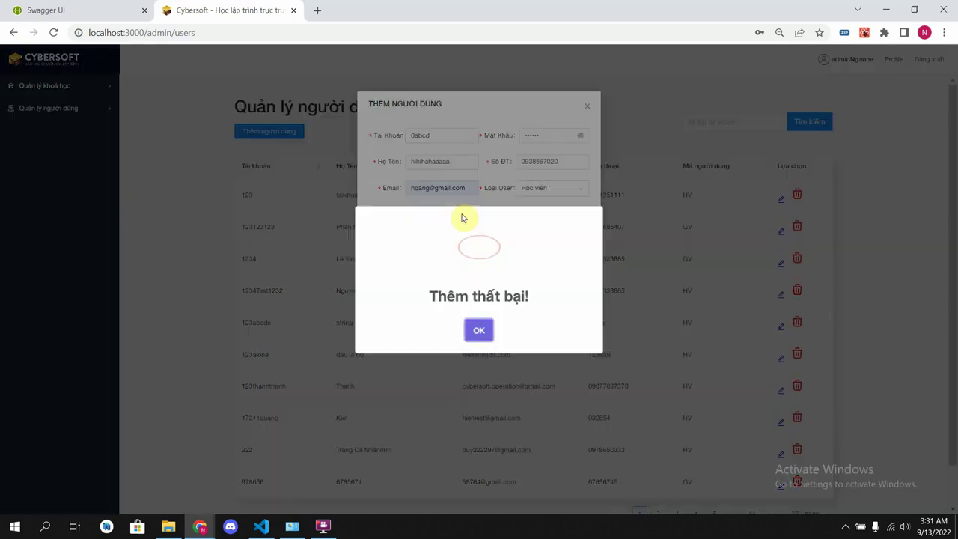
left_click(478, 330)
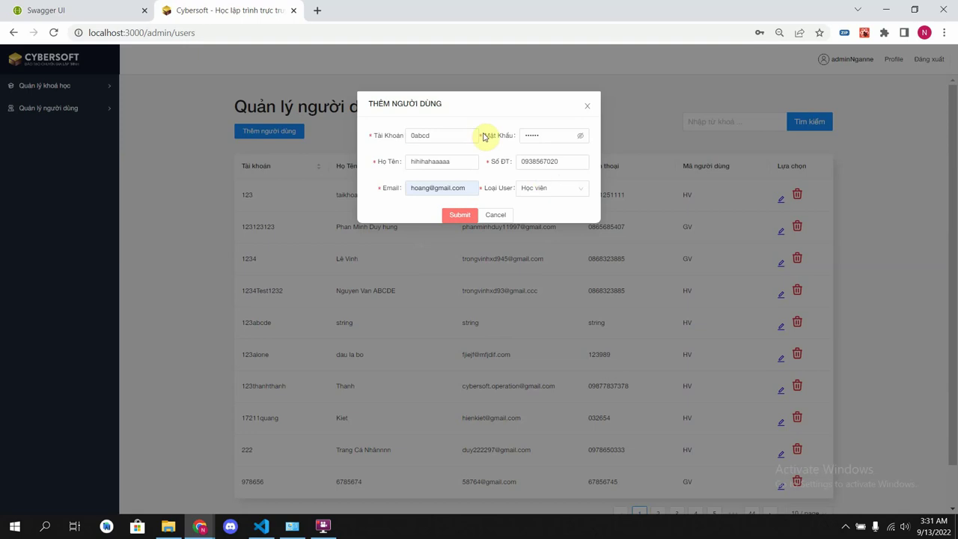
- Reopen the add-user form, replace the phone number entirely, and submit again
left_click(585, 107)
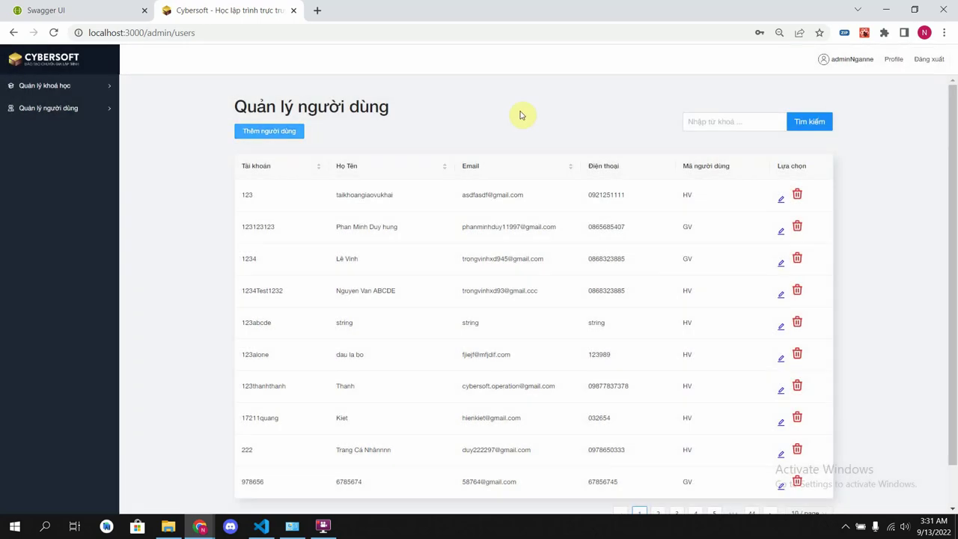
left_click(272, 130)
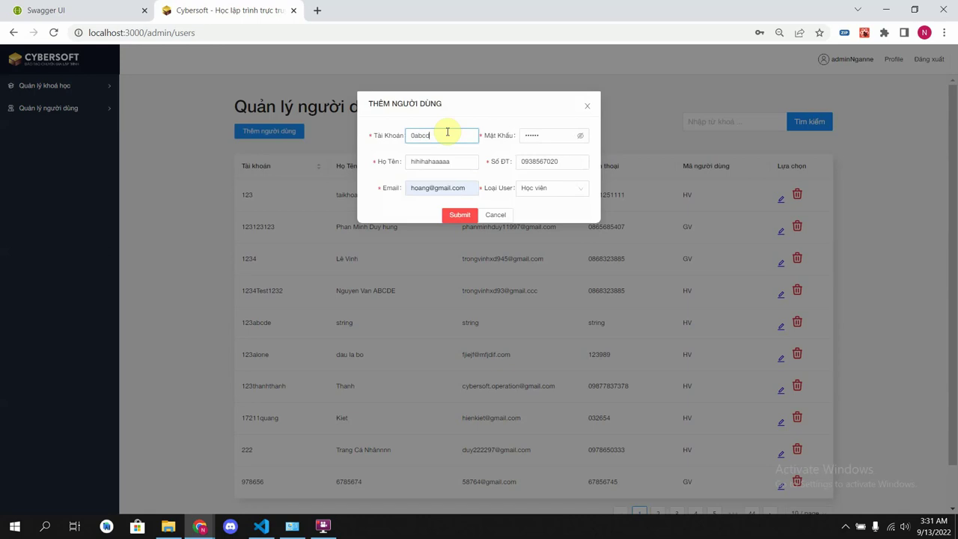
left_click(495, 215)
left_click(289, 138)
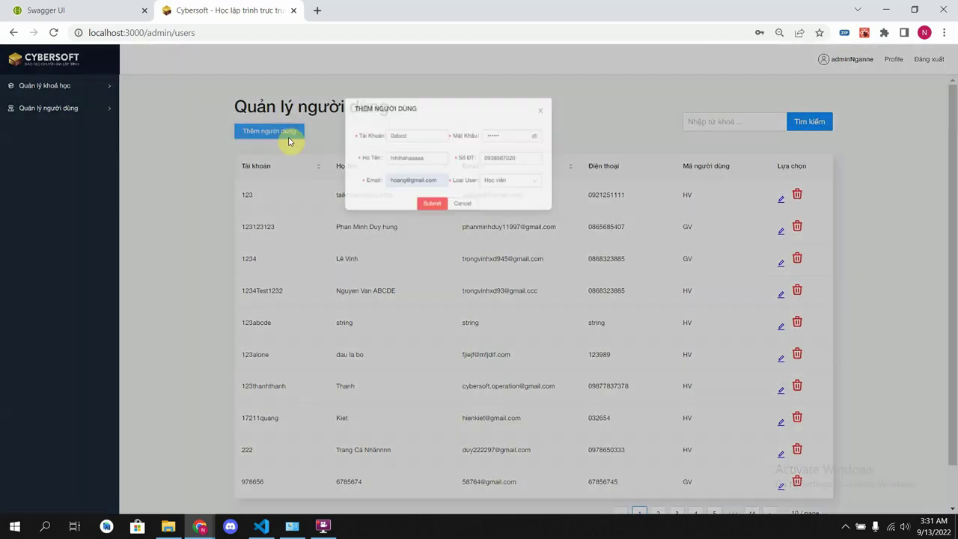
left_click(537, 144)
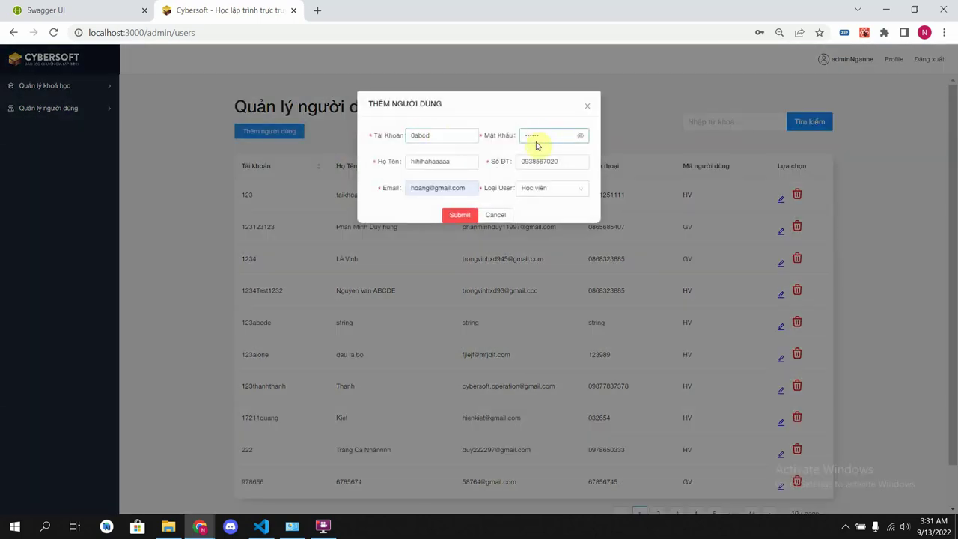
left_click(543, 161)
double_click(542, 161)
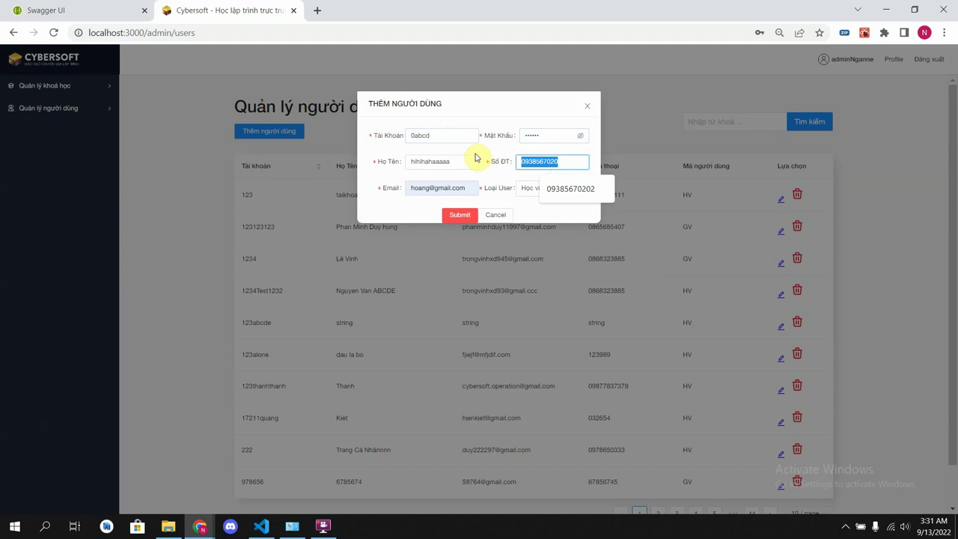
key("BackSpace")
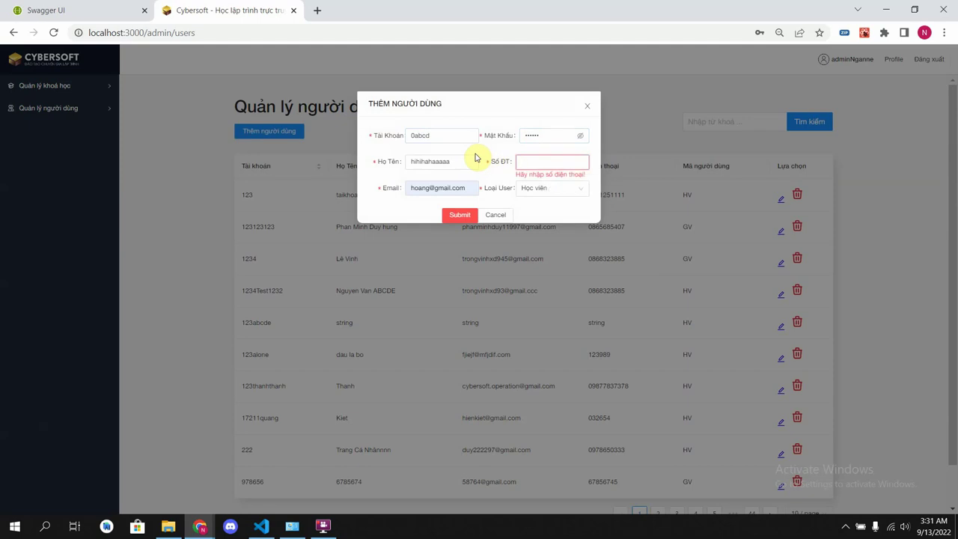
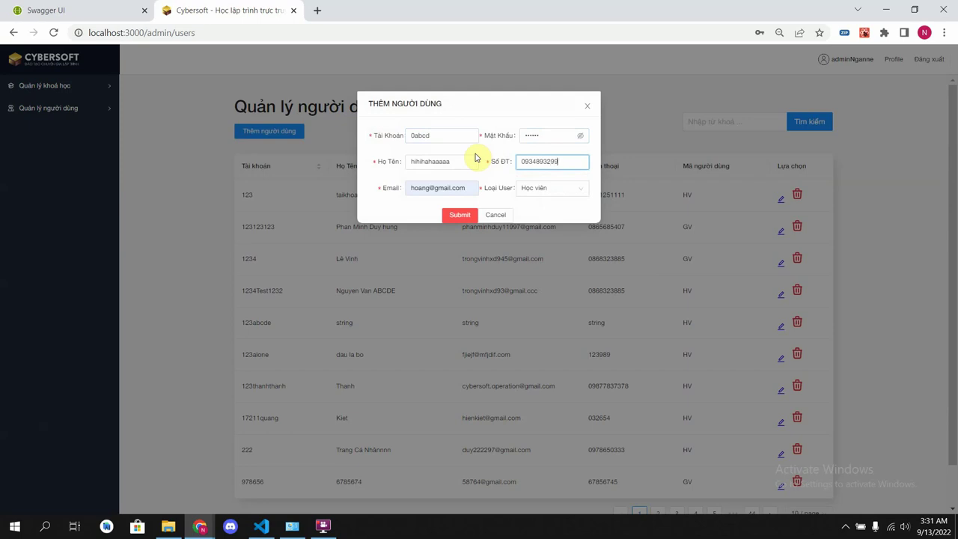
left_click(460, 214)
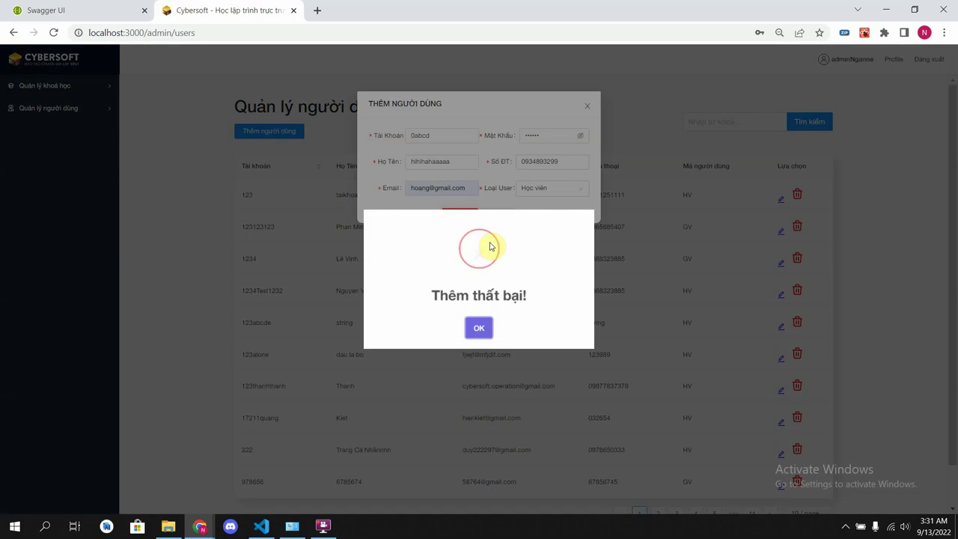
- Append digits to the email, resubmit successfully, and refresh to see account 0abcd listed
left_click(479, 327)
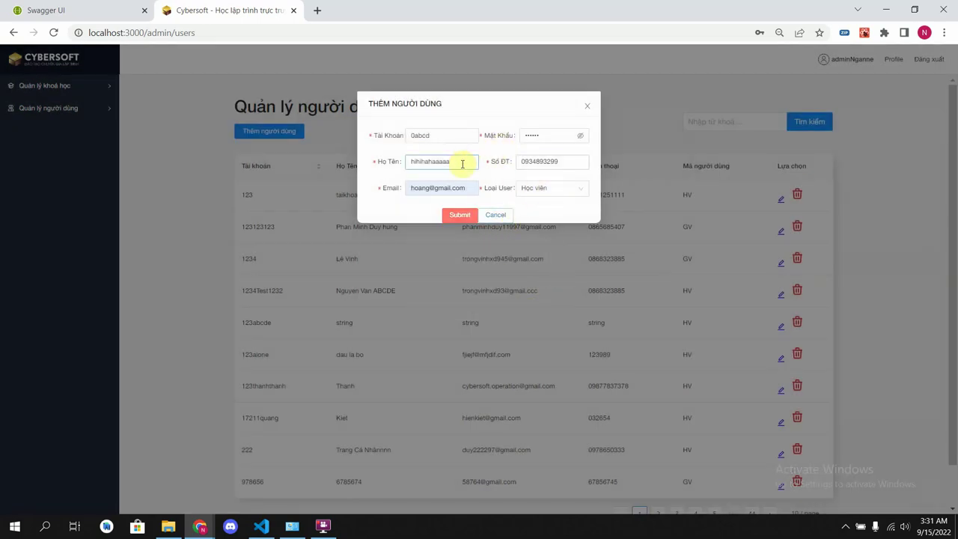
left_click(431, 188)
type("12")
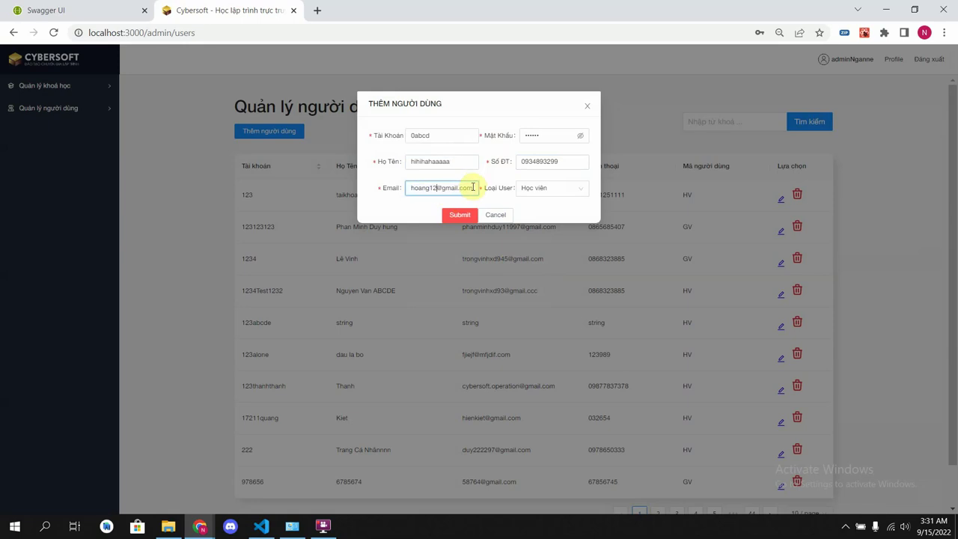
type("3")
left_click(464, 214)
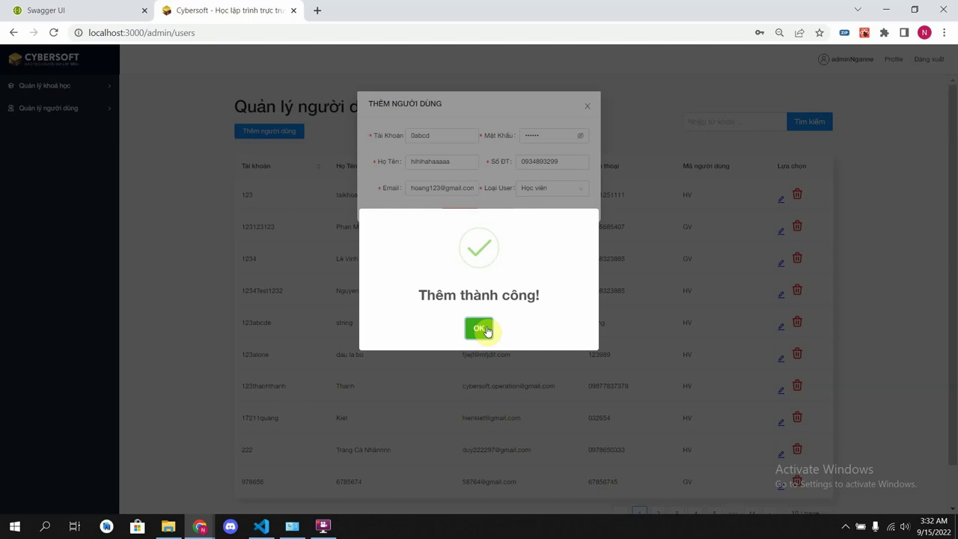
left_click(479, 329)
key("F5")
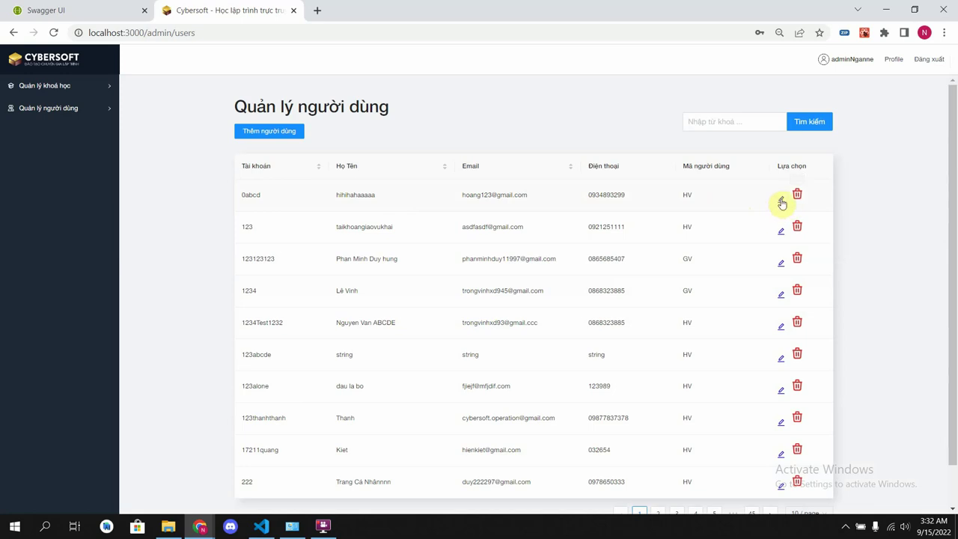
- Append digits to account 0abcd's email, enter the password, and save the update
left_click(781, 202)
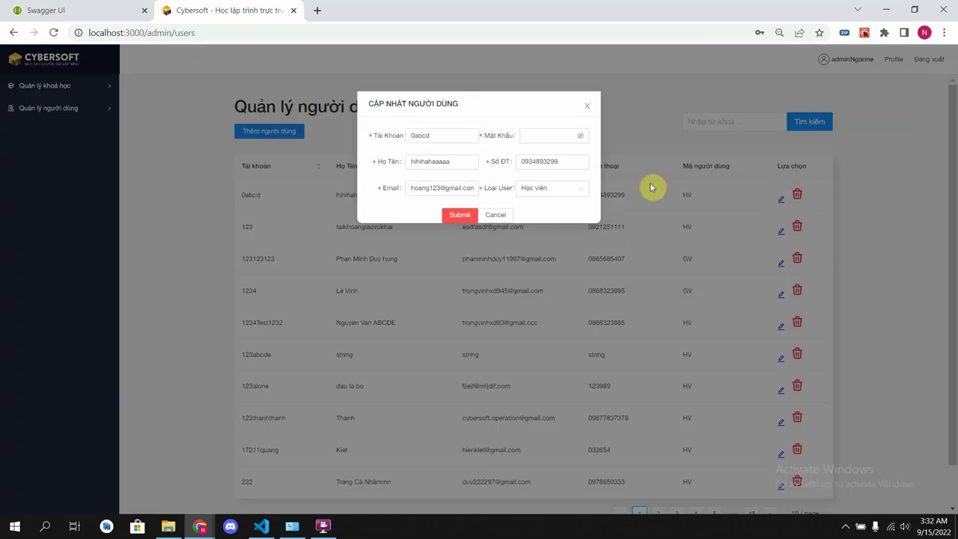
left_click(451, 138)
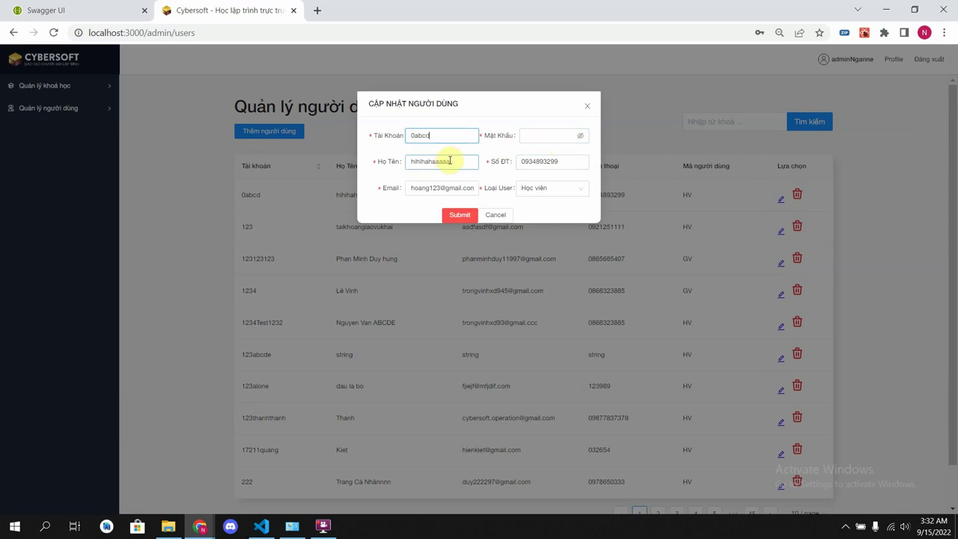
left_click(440, 187)
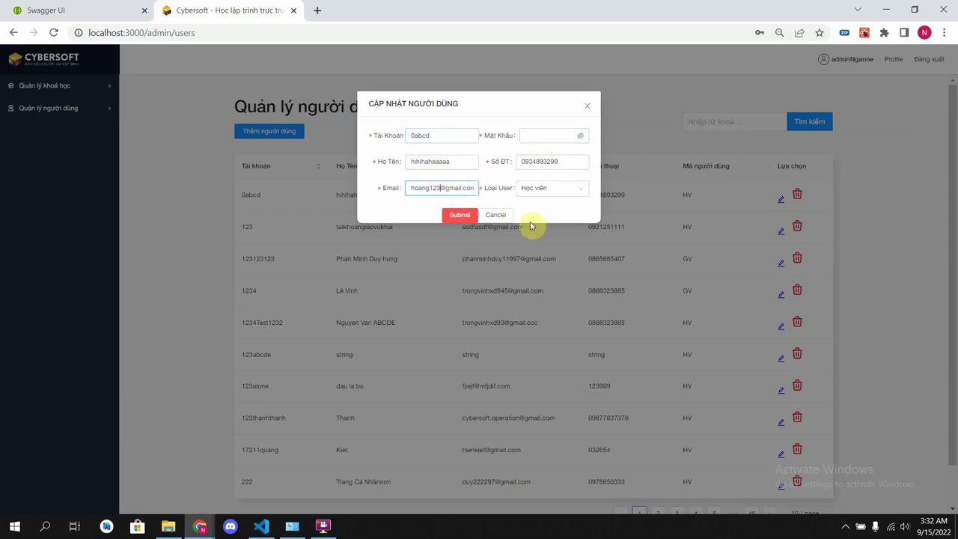
type("45")
left_click(542, 134)
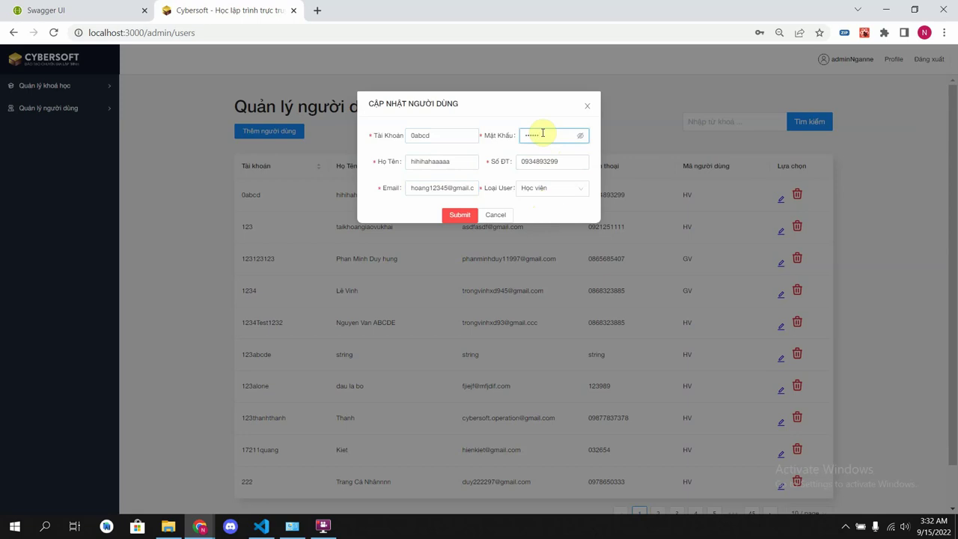
left_click(462, 217)
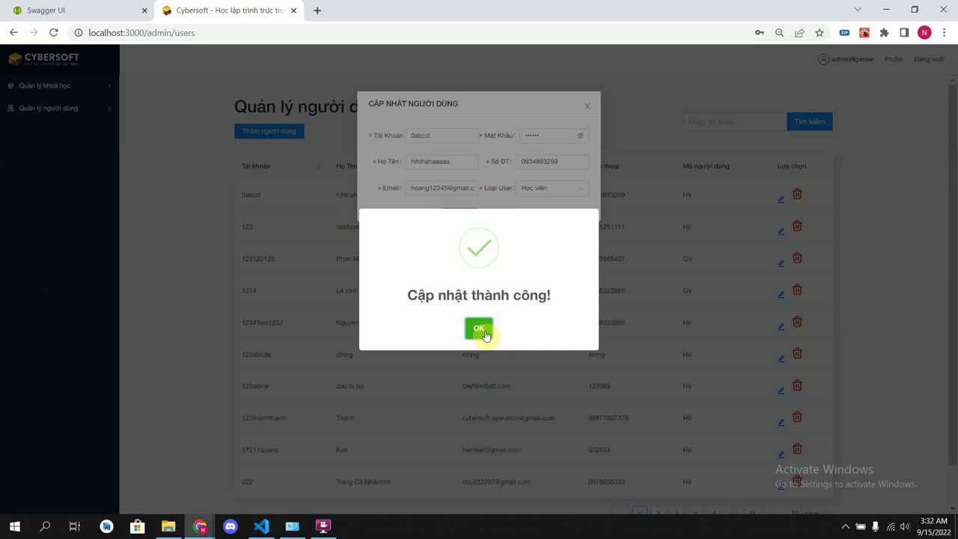
left_click(480, 329)
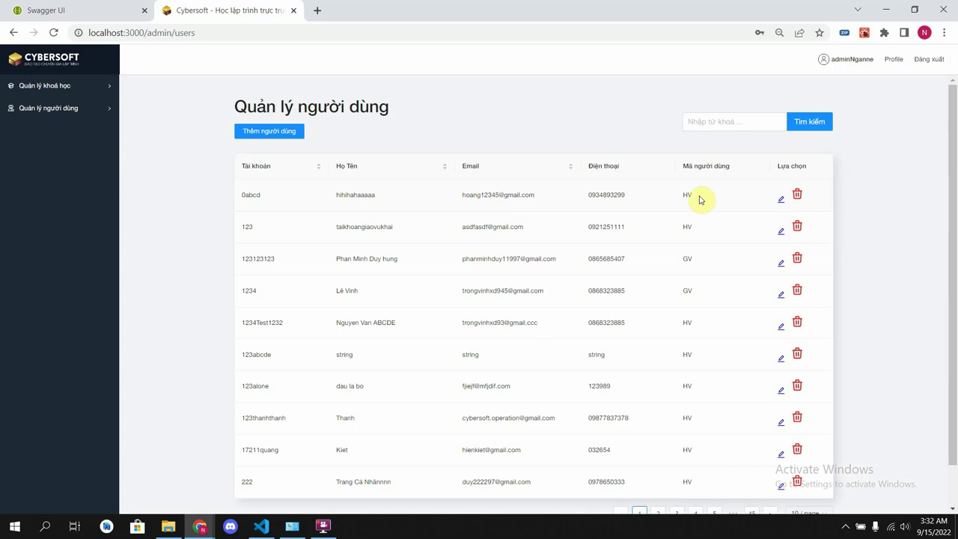
scroll(748, 275, "down", 1)
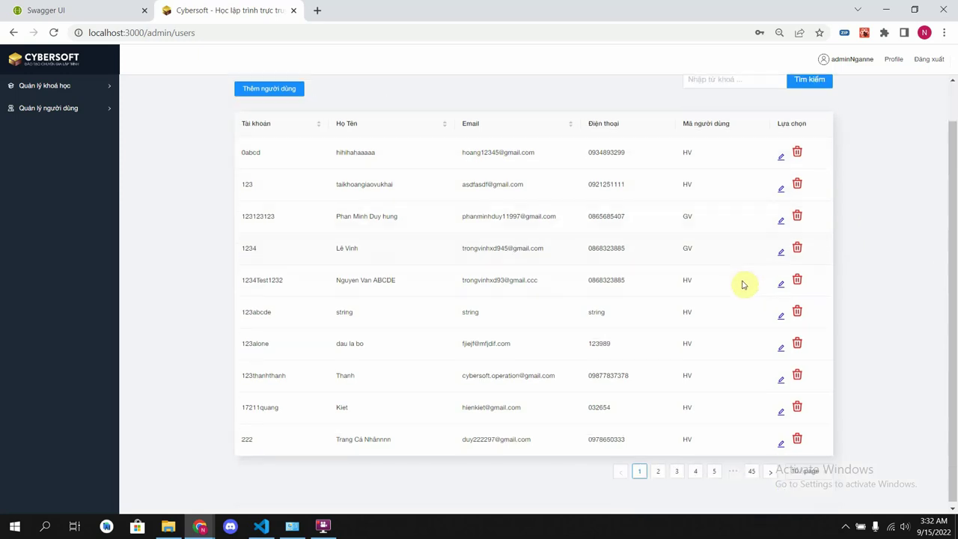